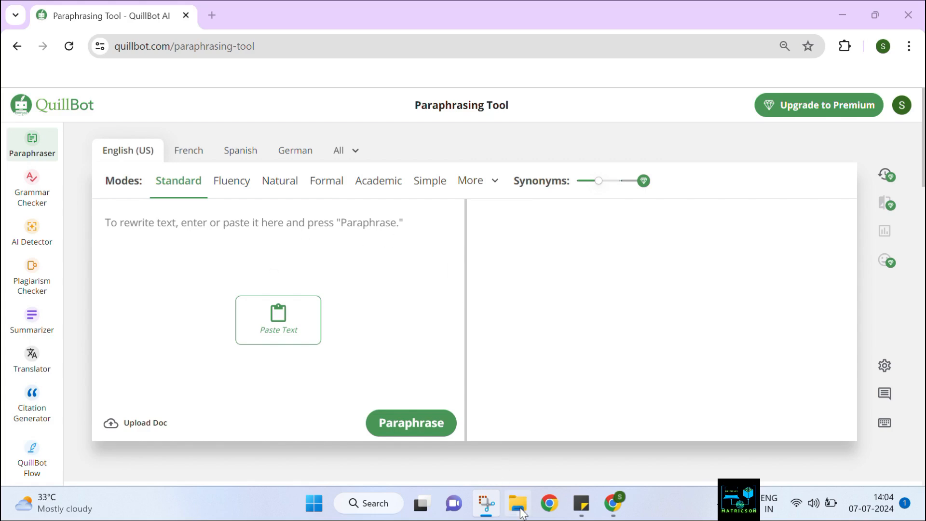
- Copy the whole self-introduction from its Sticky Notes note and paste it into the Paraphraser's input box
{"action": "mouse_move", "coordinate": [574, 504]}
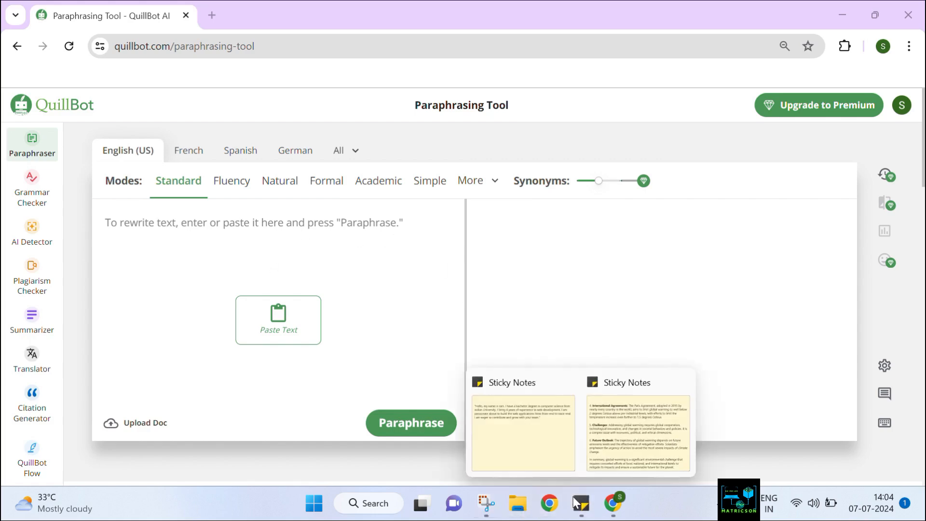
{"action": "left_click", "coordinate": [534, 441]}
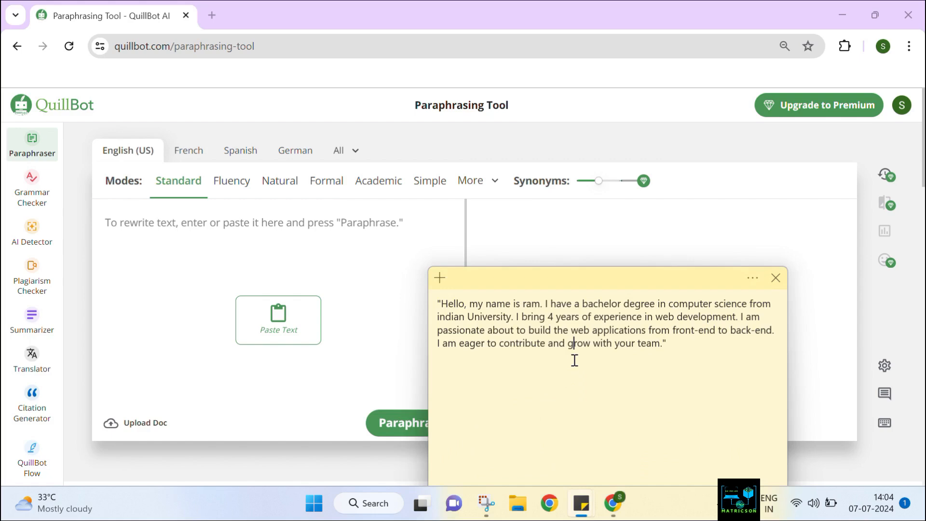
{"action": "key", "text": "ctrl+a"}
{"action": "key", "text": "ctrl+c"}
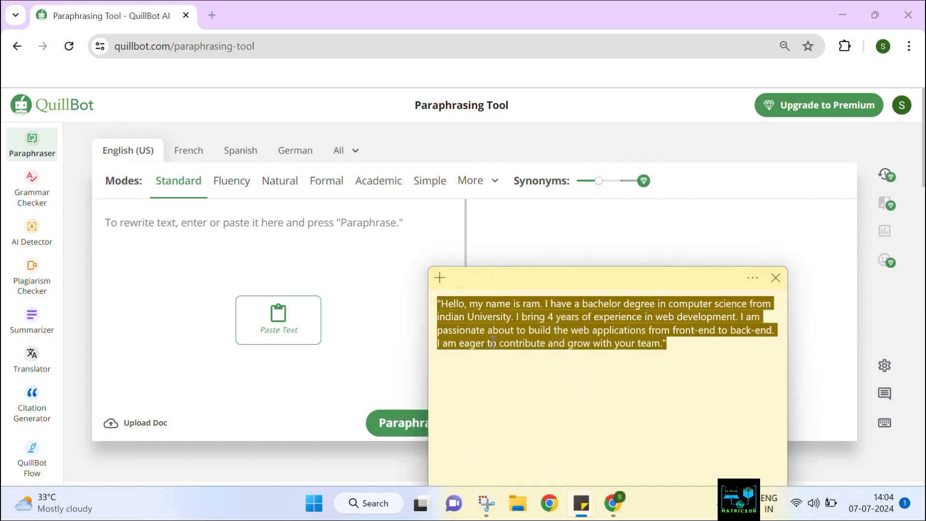
{"action": "left_click", "coordinate": [318, 231]}
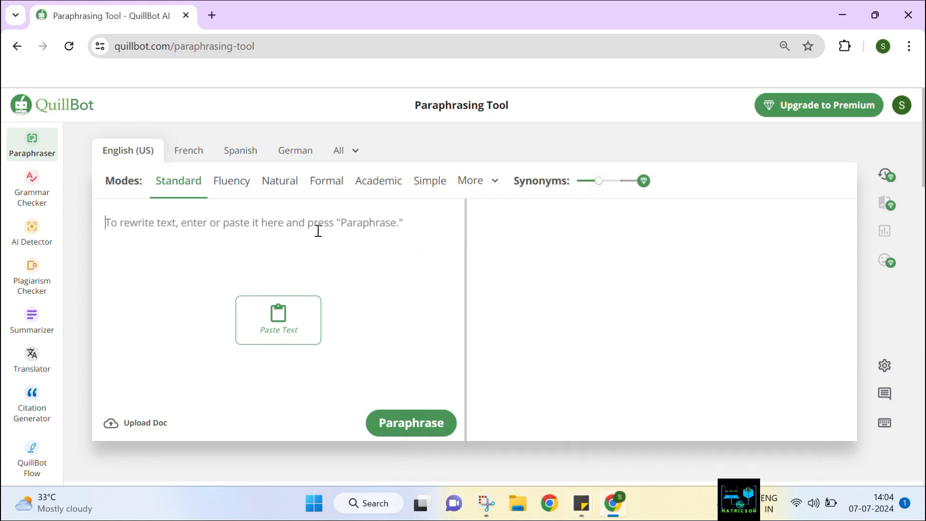
{"action": "key", "text": "ctrl+v"}
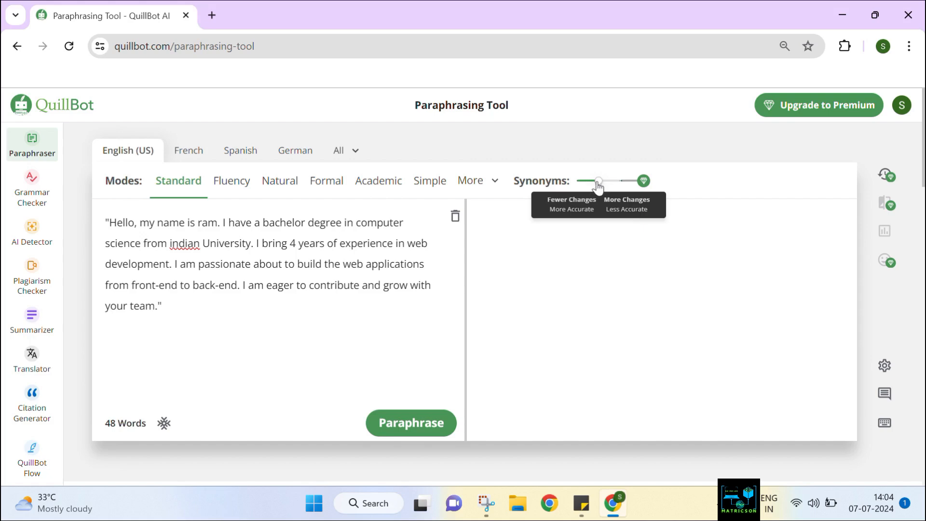
- Paraphrase the self-introduction in Standard mode and review the rewritten text
{"action": "left_click", "coordinate": [414, 426]}
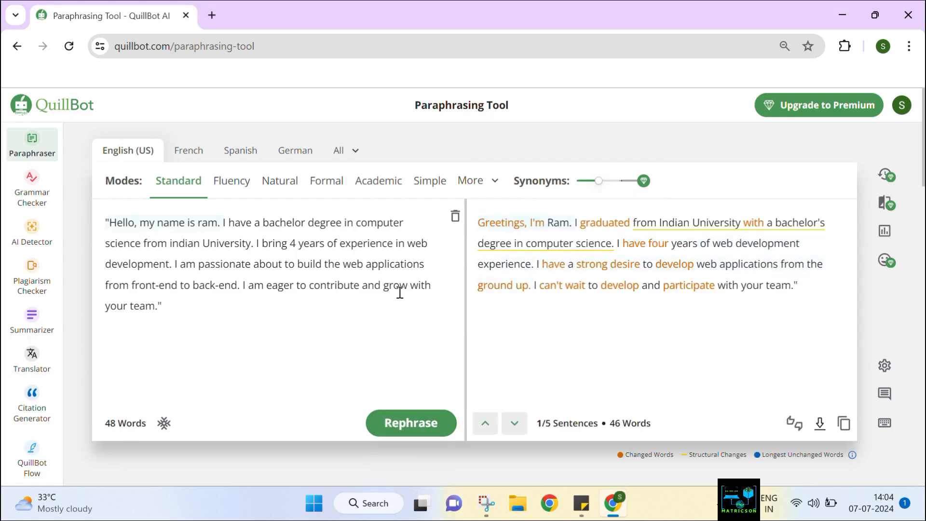
{"action": "scroll", "coordinate": [559, 298], "scroll_direction": "down", "scroll_amount": 3}
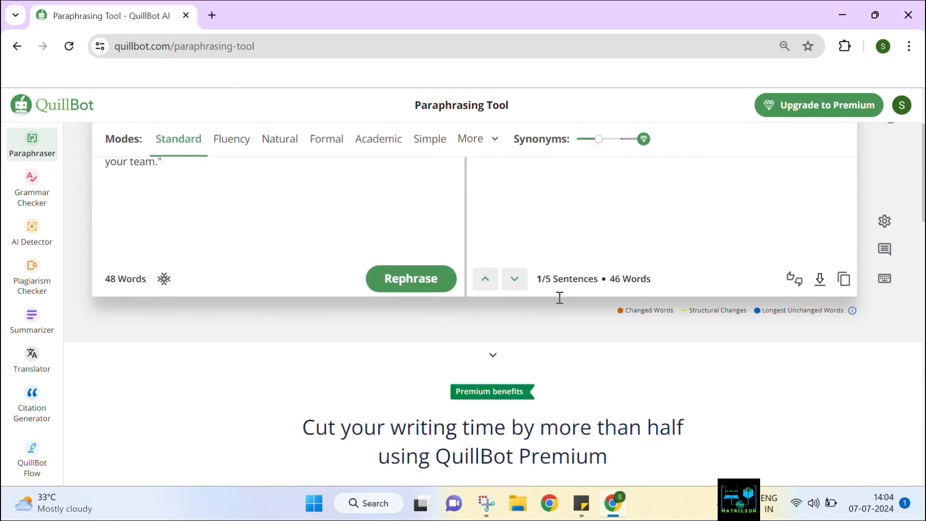
{"action": "scroll", "coordinate": [559, 298], "scroll_direction": "up", "scroll_amount": 3}
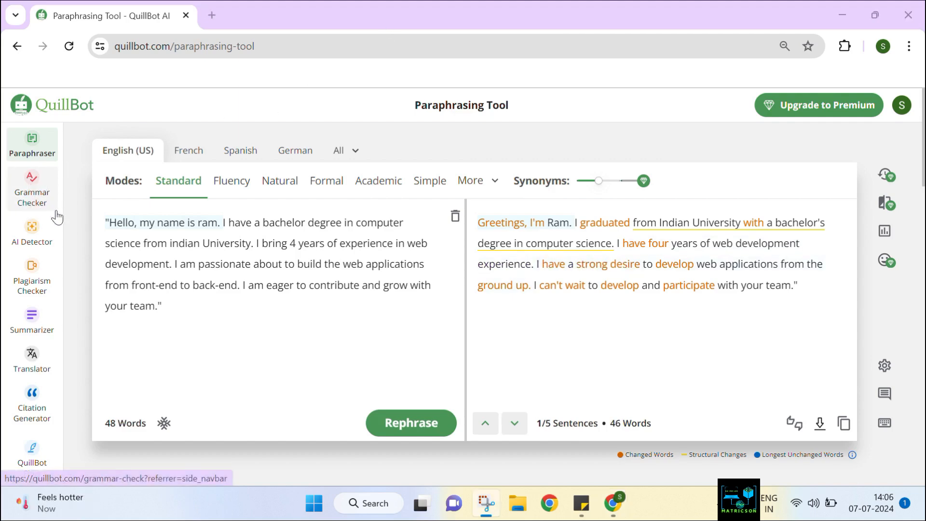
- Open the Grammar Checker and paste the self-introduction from Sticky Notes into its editor
{"action": "left_click", "coordinate": [36, 187]}
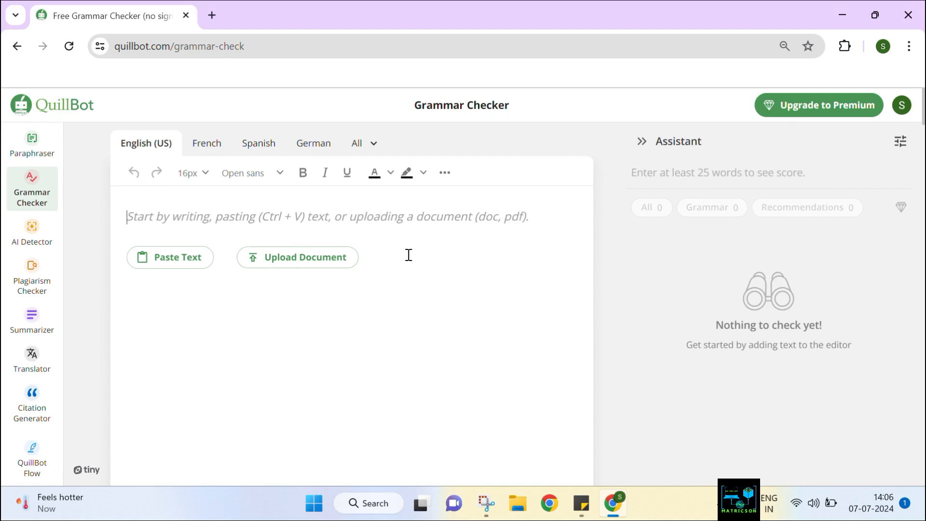
{"action": "left_click", "coordinate": [134, 208]}
{"action": "mouse_move", "coordinate": [581, 503]}
{"action": "left_click", "coordinate": [548, 462]}
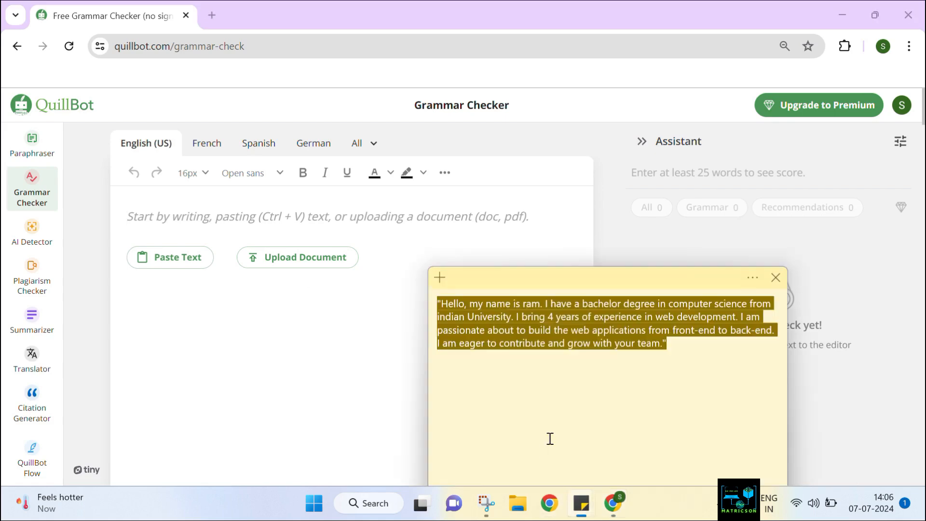
{"action": "left_click", "coordinate": [556, 420]}
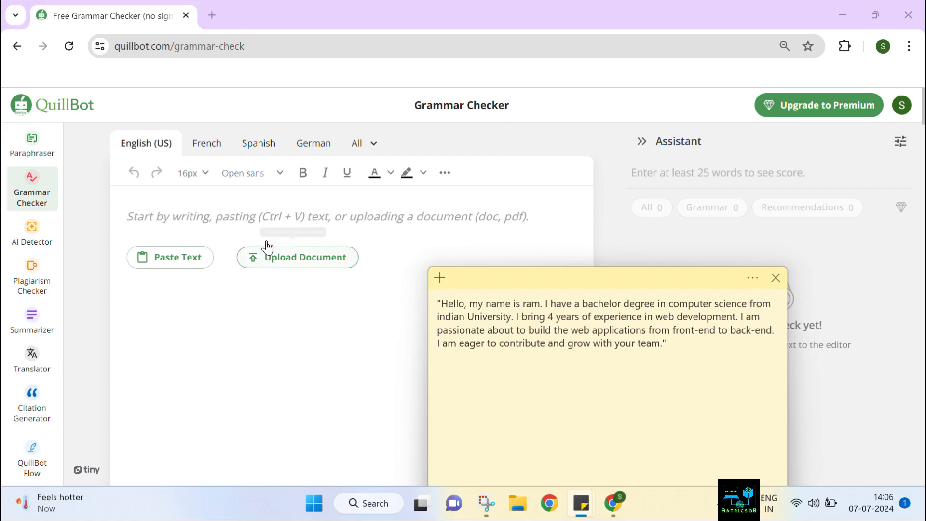
{"action": "left_click", "coordinate": [259, 203]}
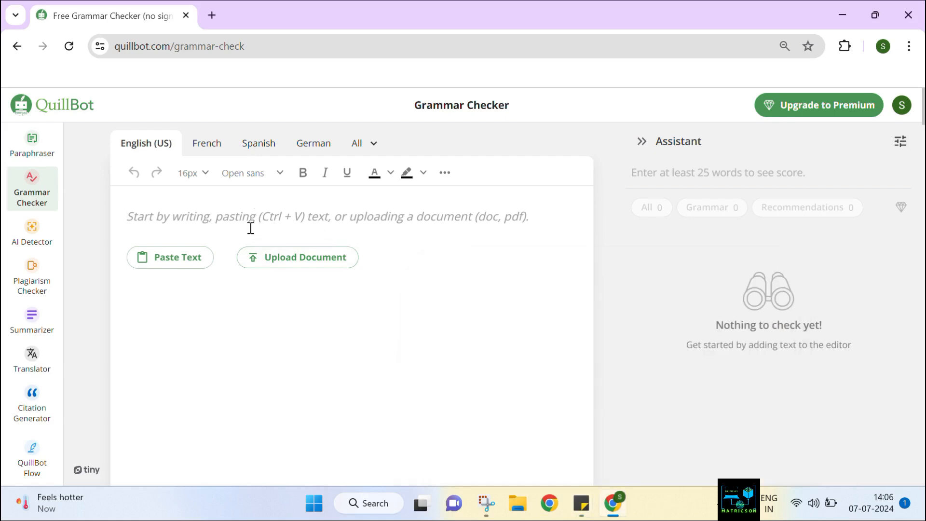
{"action": "key", "text": "ctrl+v"}
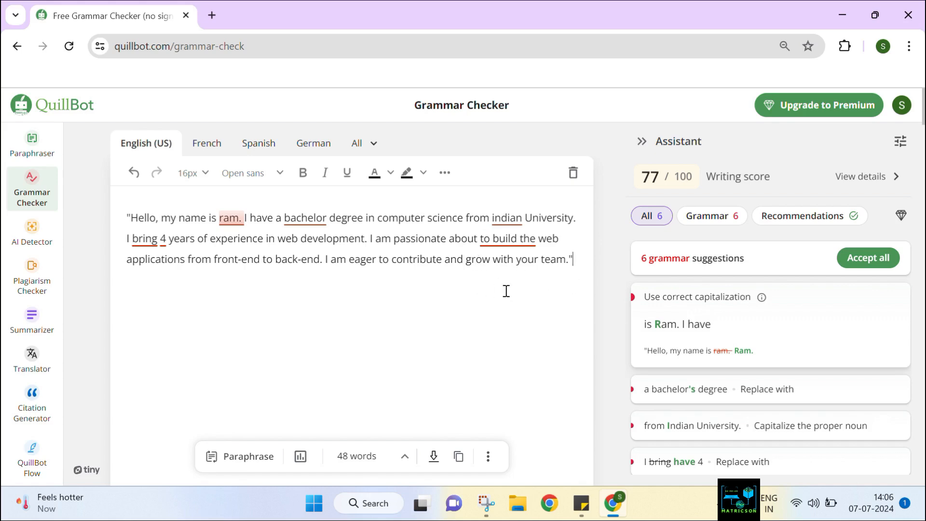
- Accept the grammar suggestions one by one: capitalize the first name and "Indian", and use "bachelor's", "have", "four" and "building"
{"action": "left_click", "coordinate": [757, 333]}
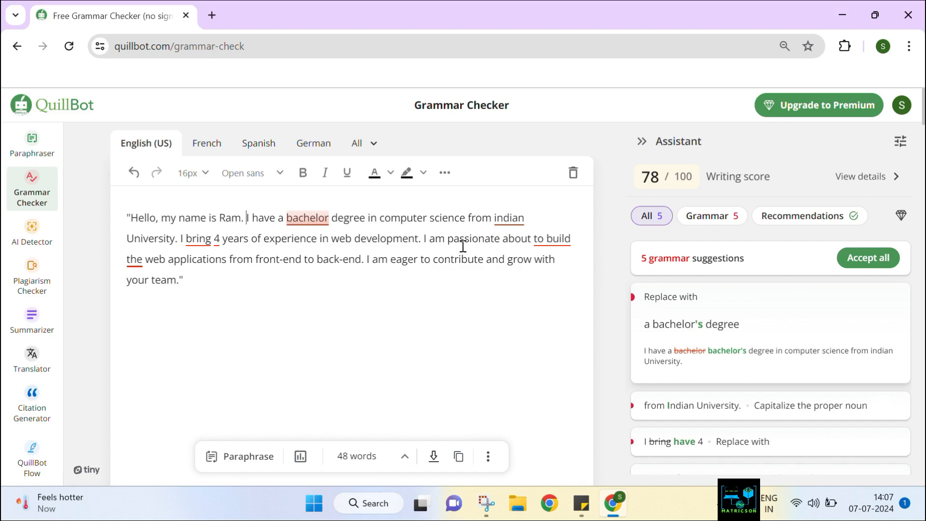
{"action": "left_click", "coordinate": [707, 320]}
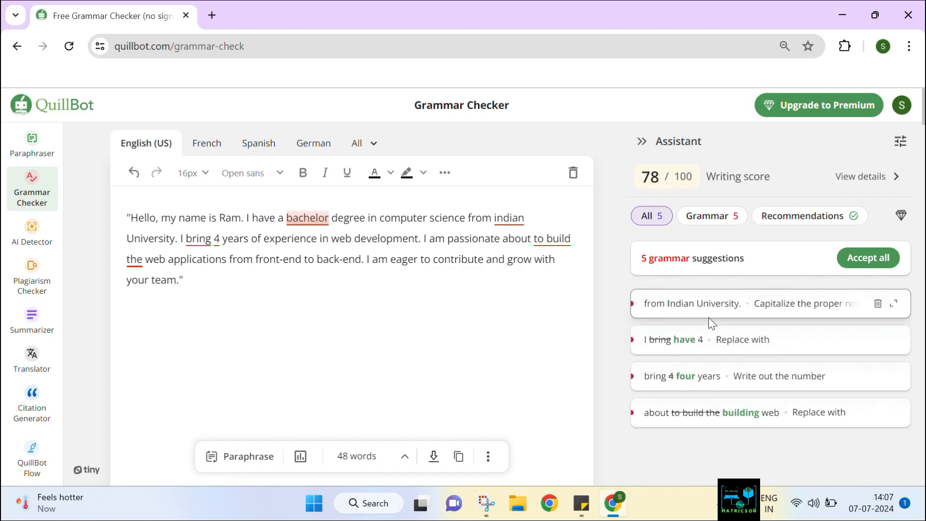
{"action": "left_click", "coordinate": [727, 307]}
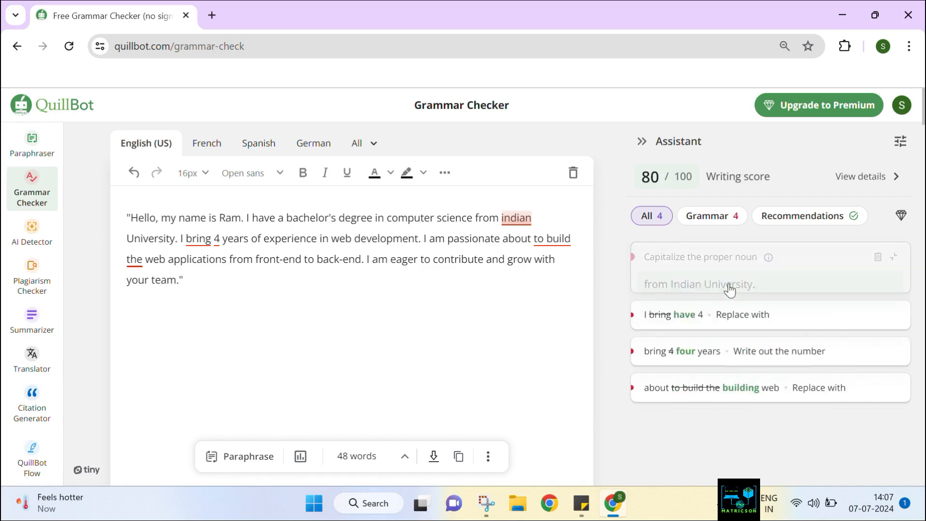
{"action": "left_click", "coordinate": [729, 280]}
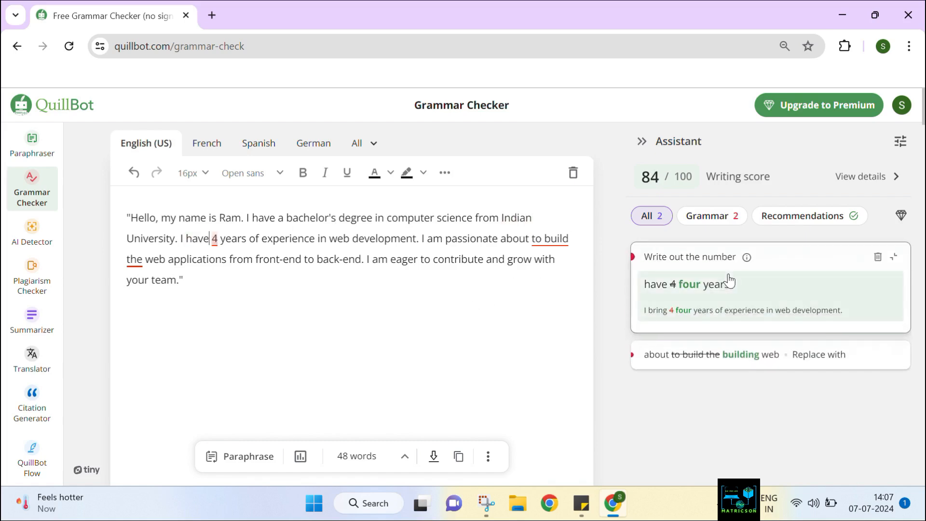
{"action": "left_click", "coordinate": [734, 282]}
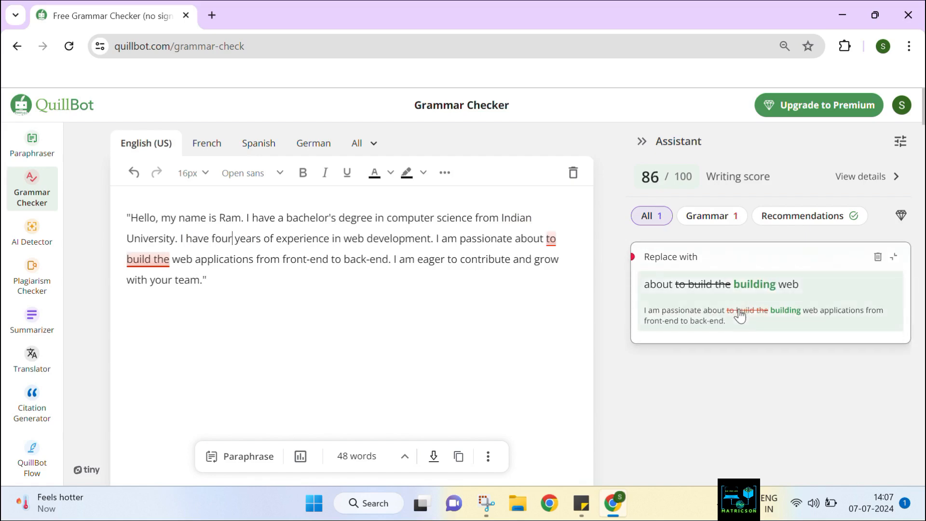
{"action": "left_click", "coordinate": [748, 284]}
{"action": "scroll", "coordinate": [369, 305], "scroll_direction": "down", "scroll_amount": 2}
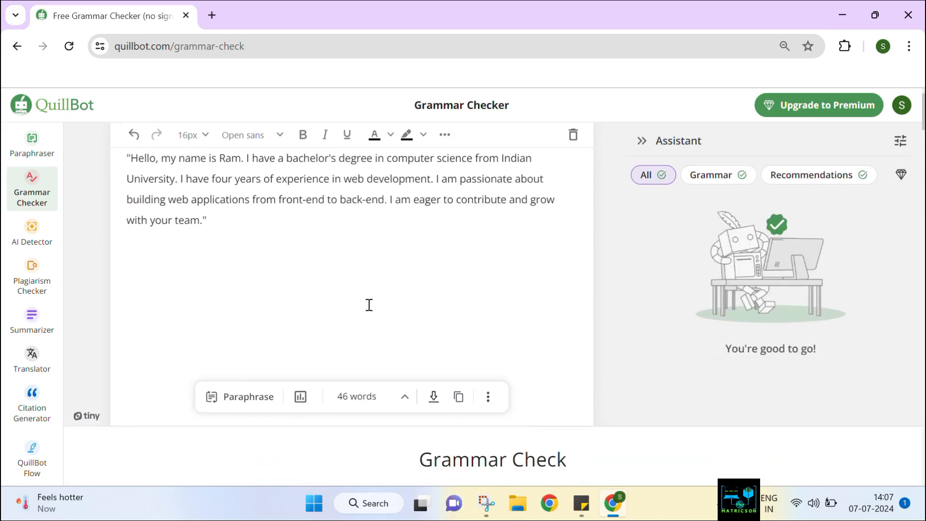
{"action": "scroll", "coordinate": [368, 305], "scroll_direction": "up", "scroll_amount": 2}
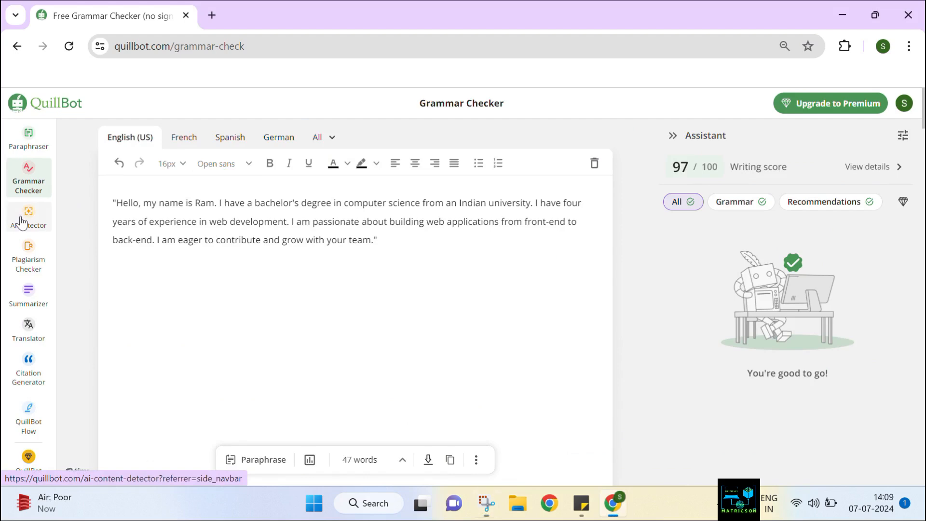
- Open the AI Detector and copy the entire global warming text from its Sticky Notes note
{"action": "left_click", "coordinate": [22, 223]}
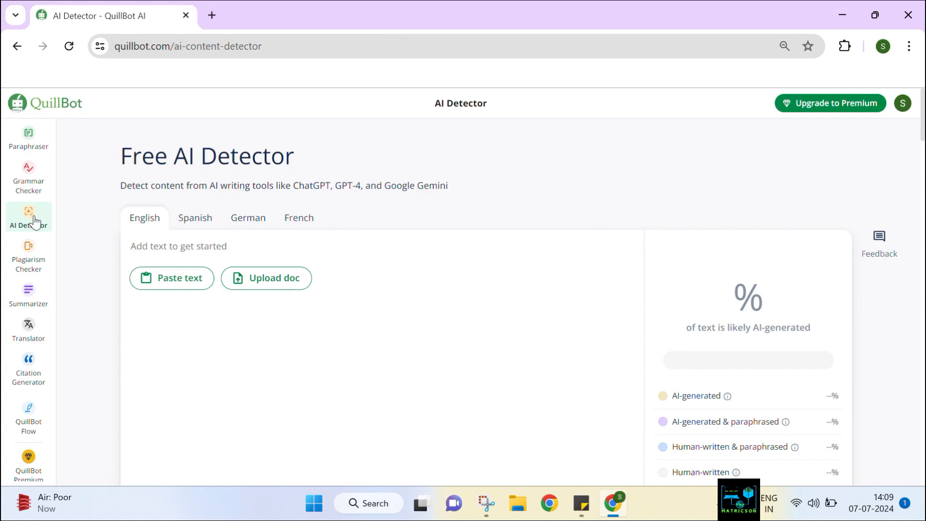
{"action": "scroll", "coordinate": [454, 295], "scroll_direction": "down", "scroll_amount": 1}
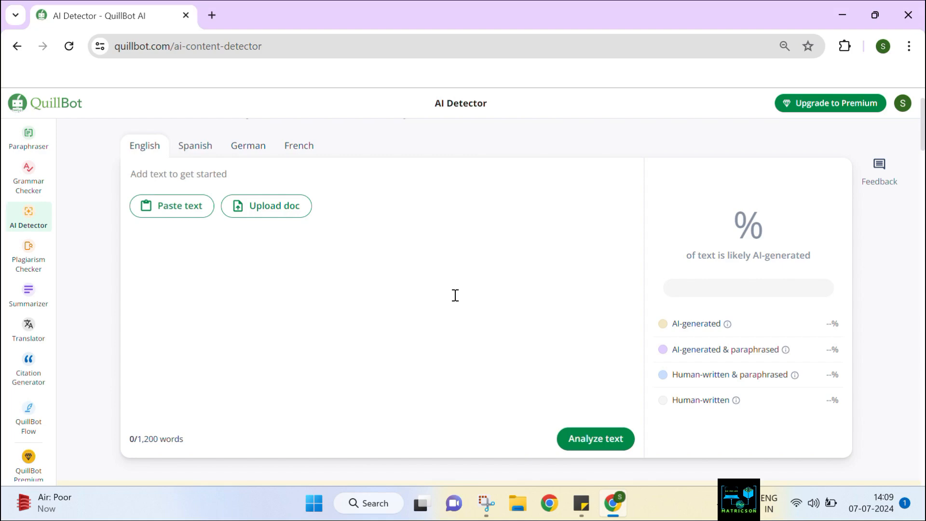
{"action": "mouse_move", "coordinate": [586, 505]}
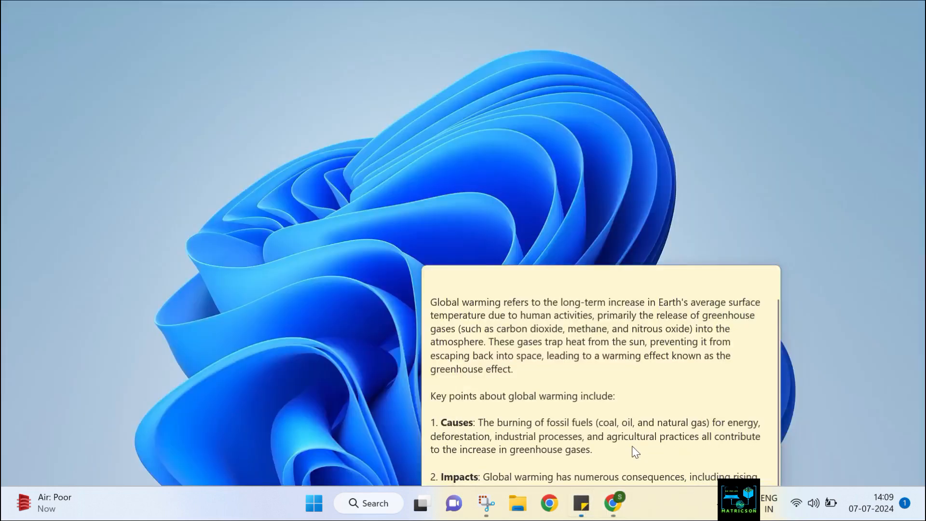
{"action": "left_click", "coordinate": [589, 369]}
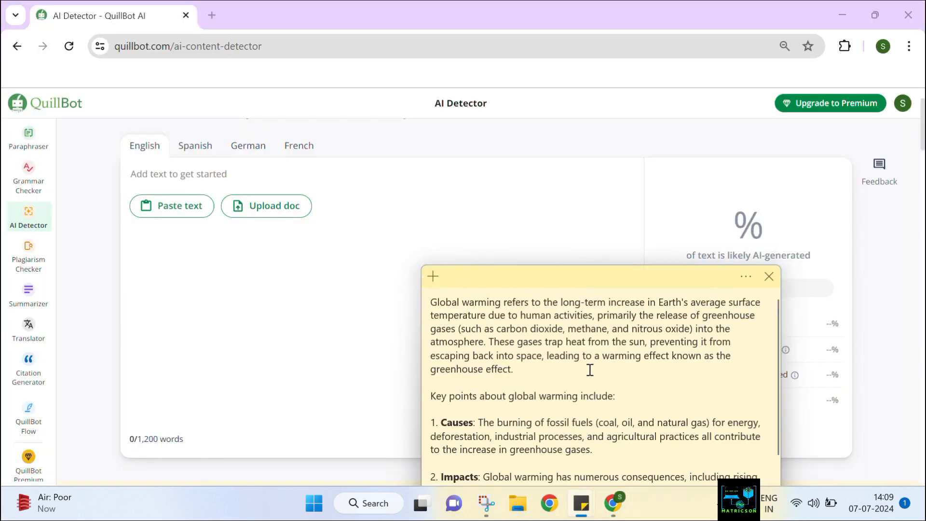
{"action": "scroll", "coordinate": [589, 370], "scroll_direction": "down", "scroll_amount": 2}
{"action": "scroll", "coordinate": [584, 373], "scroll_direction": "up", "scroll_amount": 2}
{"action": "left_click_drag", "start_coordinate": [571, 285], "coordinate": [560, 157]}
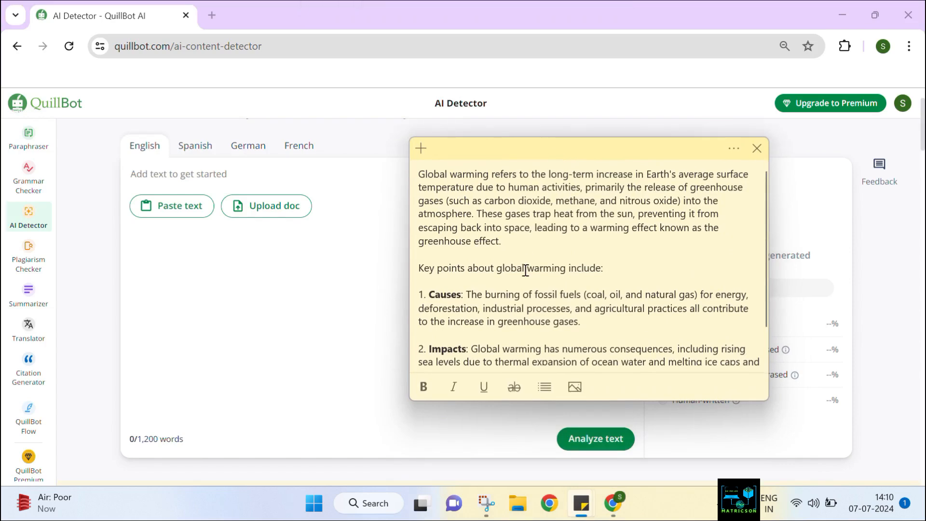
{"action": "key", "text": "ctrl+a"}
{"action": "key", "text": "ctrl+c"}
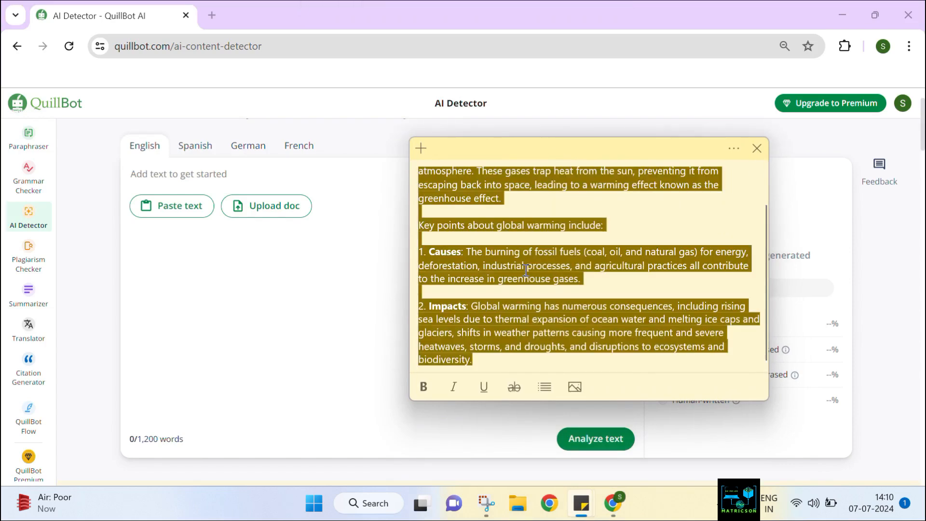
- Paste the global warming text into the AI Detector with English selected and analyze it
{"action": "left_click", "coordinate": [245, 185]}
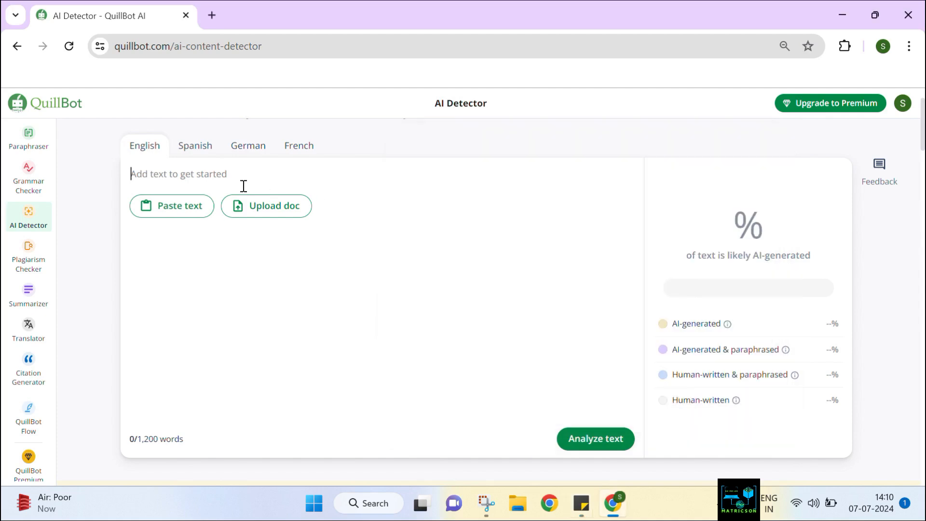
{"action": "key", "text": "ctrl+v"}
{"action": "scroll", "coordinate": [314, 301], "scroll_direction": "down", "scroll_amount": 4}
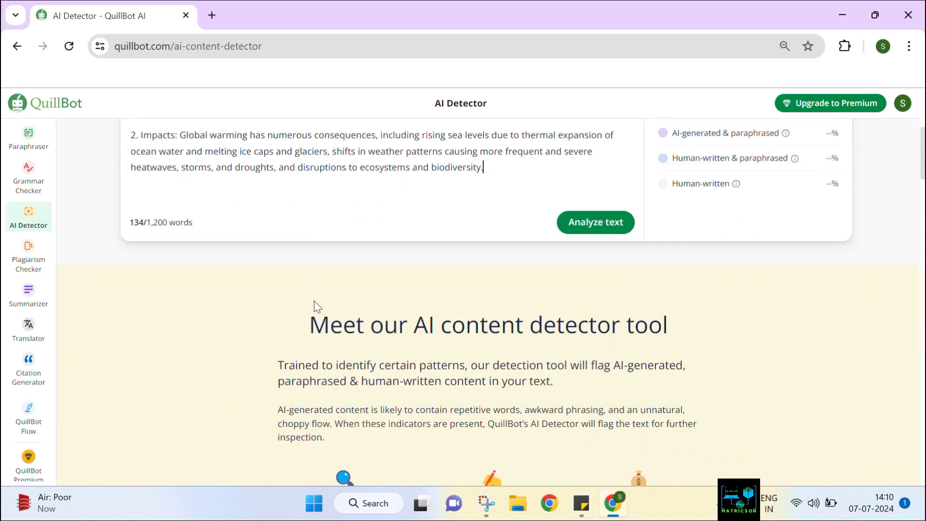
{"action": "scroll", "coordinate": [248, 262], "scroll_direction": "up", "scroll_amount": 4}
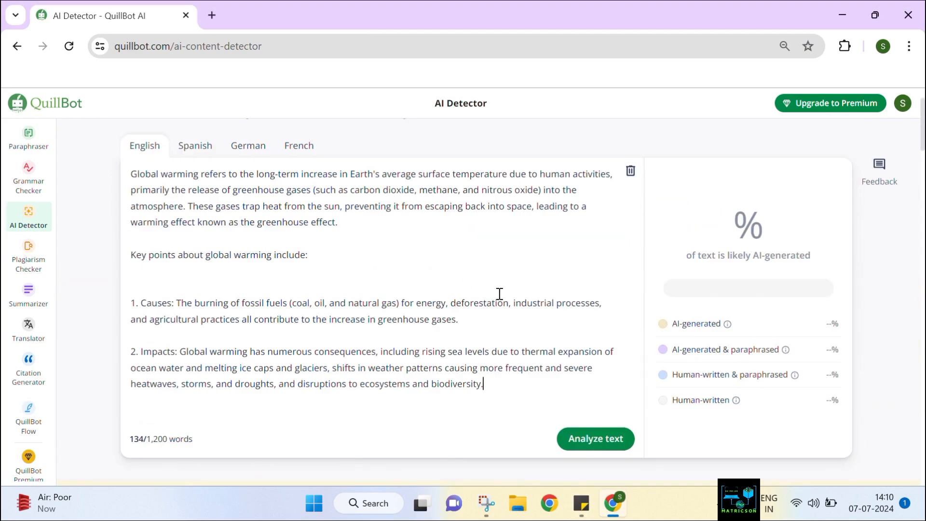
{"action": "left_click", "coordinate": [596, 446]}
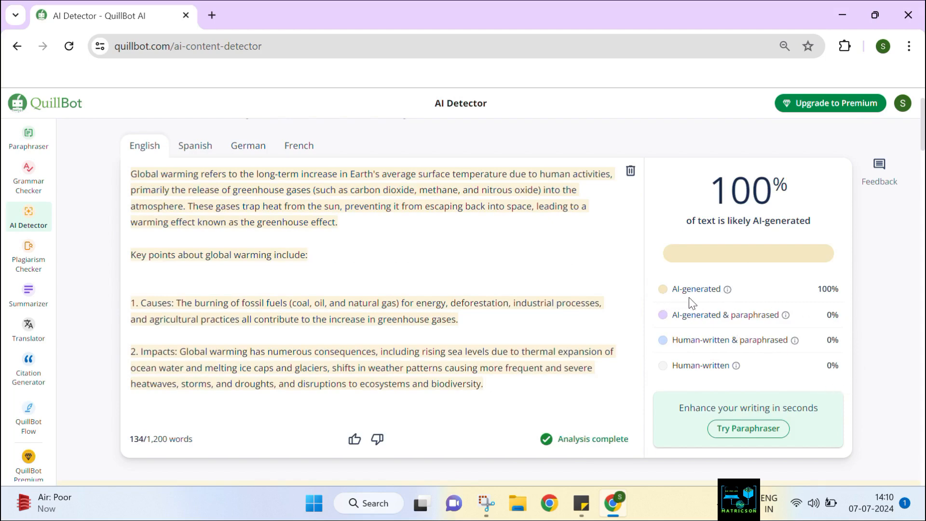
- Examine the AI detection score, the highlighted text and the breakdown of AI-generated and human-written categories
{"action": "scroll", "coordinate": [408, 279], "scroll_direction": "up", "scroll_amount": 2}
{"action": "scroll", "coordinate": [408, 280], "scroll_direction": "down", "scroll_amount": 4}
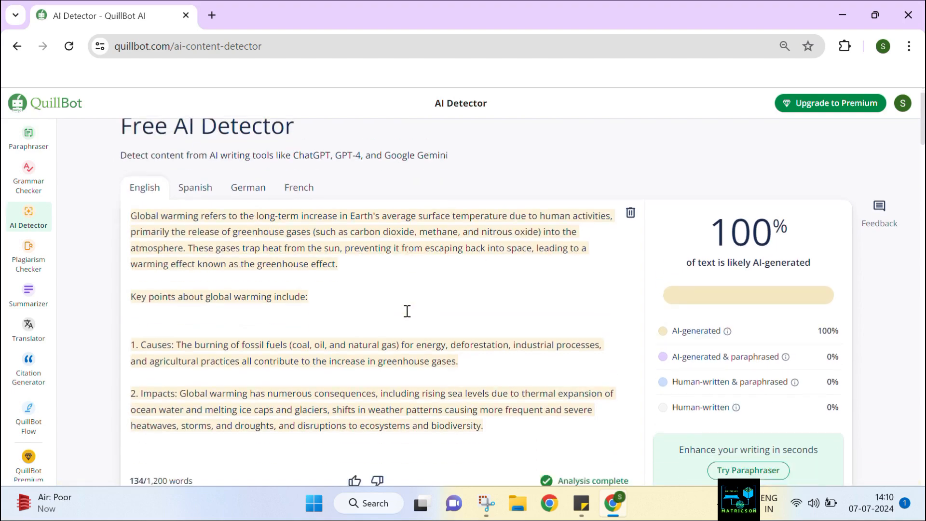
{"action": "scroll", "coordinate": [405, 310], "scroll_direction": "up", "scroll_amount": 4}
{"action": "scroll", "coordinate": [420, 338], "scroll_direction": "down", "scroll_amount": 6}
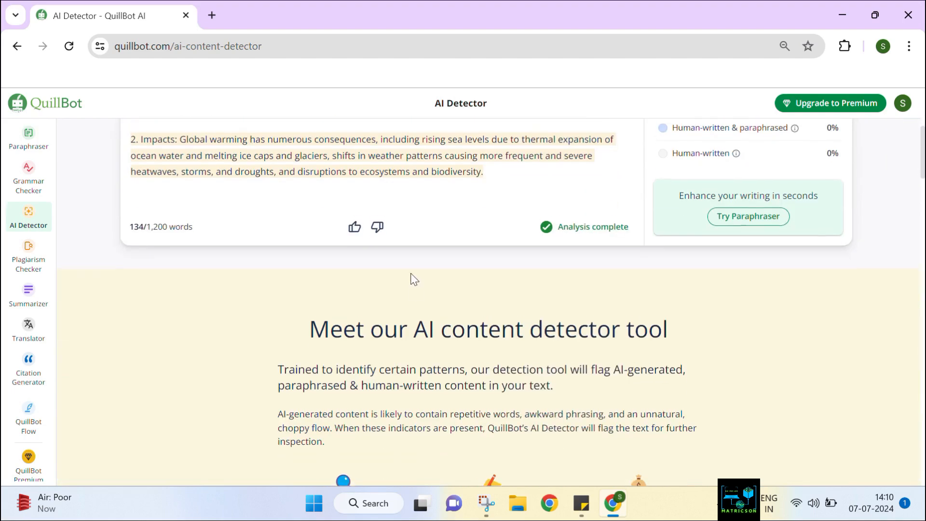
{"action": "scroll", "coordinate": [410, 277], "scroll_direction": "up", "scroll_amount": 6}
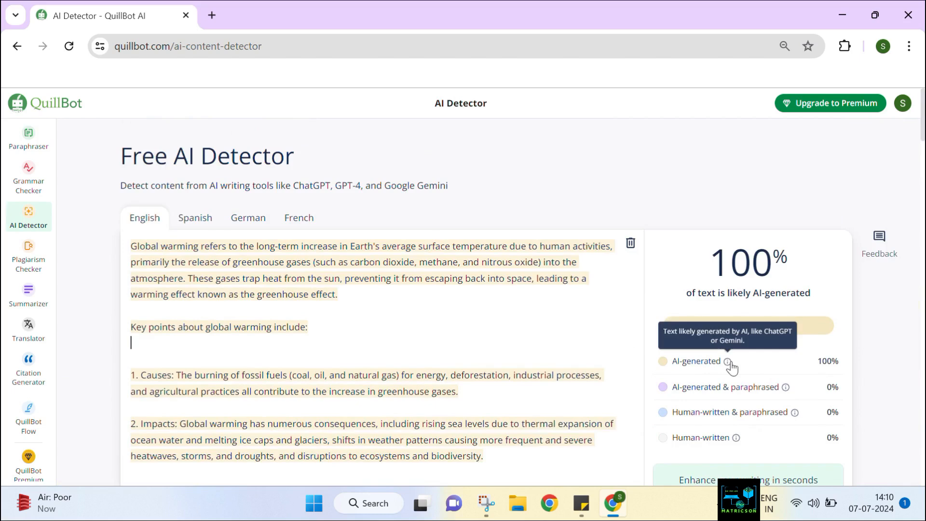
{"action": "scroll", "coordinate": [733, 363], "scroll_direction": "down", "scroll_amount": 2}
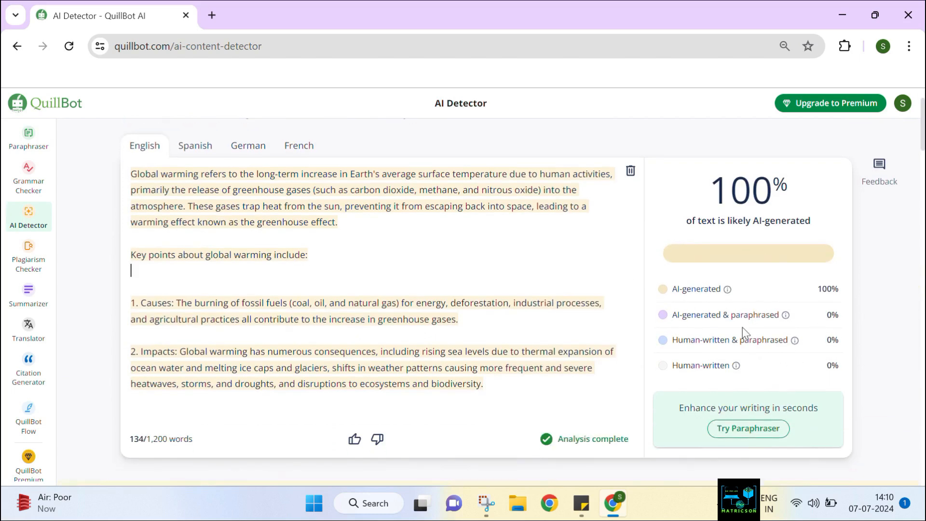
{"action": "scroll", "coordinate": [737, 367], "scroll_direction": "up", "scroll_amount": 2}
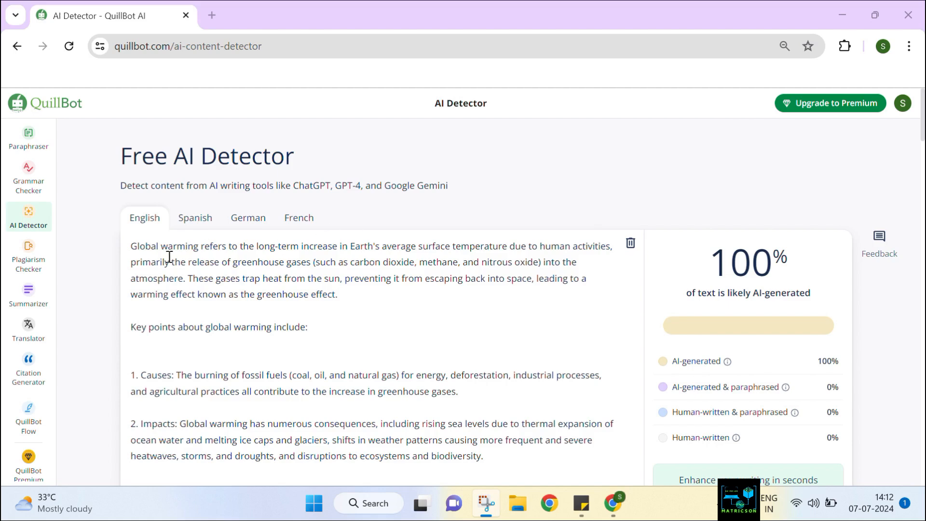
- Open the Plagiarism Checker and look over the feature descriptions on its page
{"action": "left_click", "coordinate": [35, 268]}
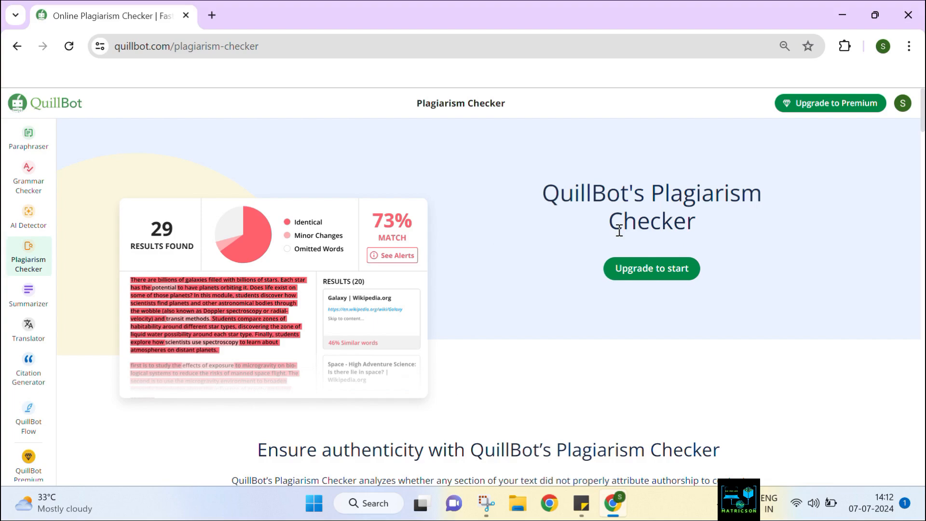
{"action": "scroll", "coordinate": [619, 230], "scroll_direction": "down", "scroll_amount": 12}
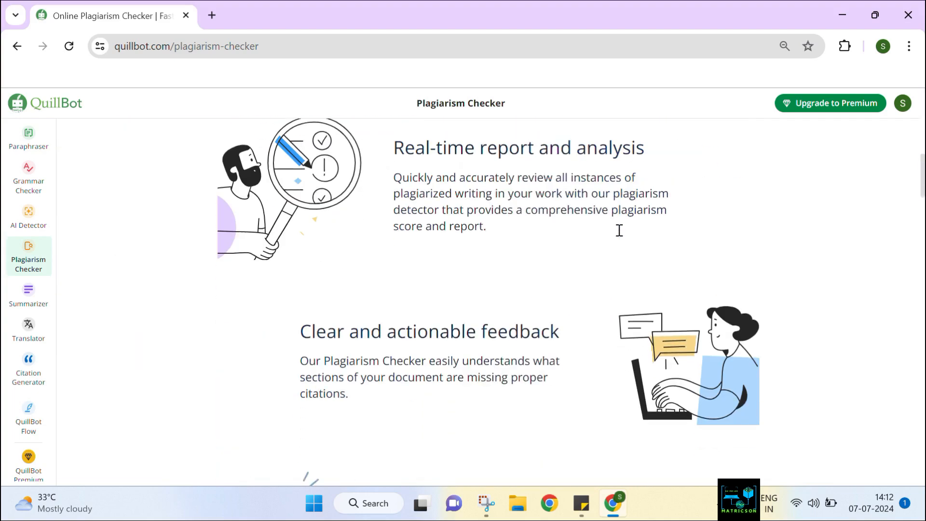
{"action": "scroll", "coordinate": [619, 230], "scroll_direction": "up", "scroll_amount": 12}
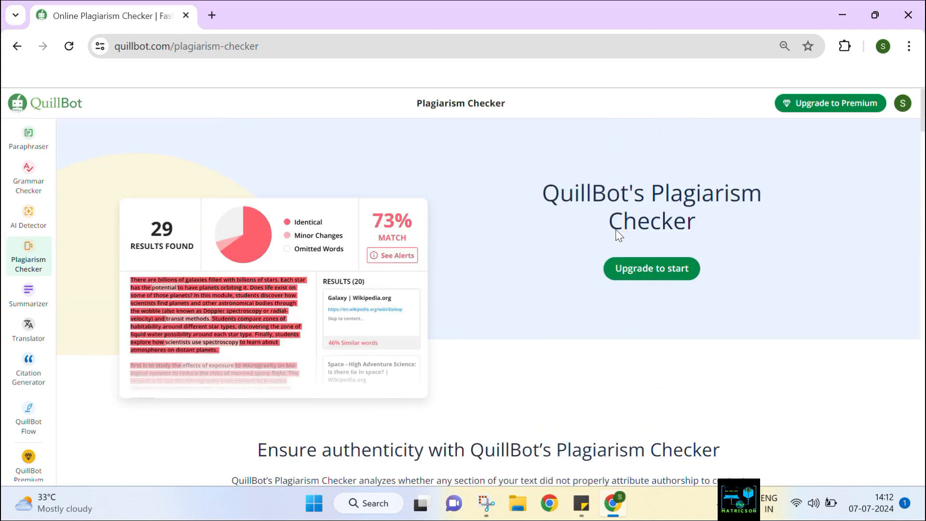
- Open the Summarizer and paste in the entire self-introduction copied from its Sticky Notes note
{"action": "left_click", "coordinate": [31, 297]}
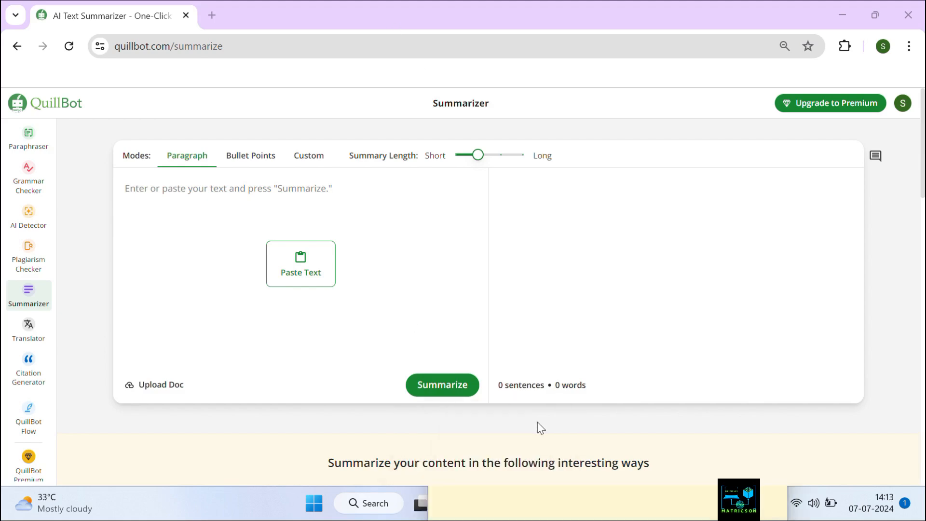
{"action": "left_click", "coordinate": [574, 502]}
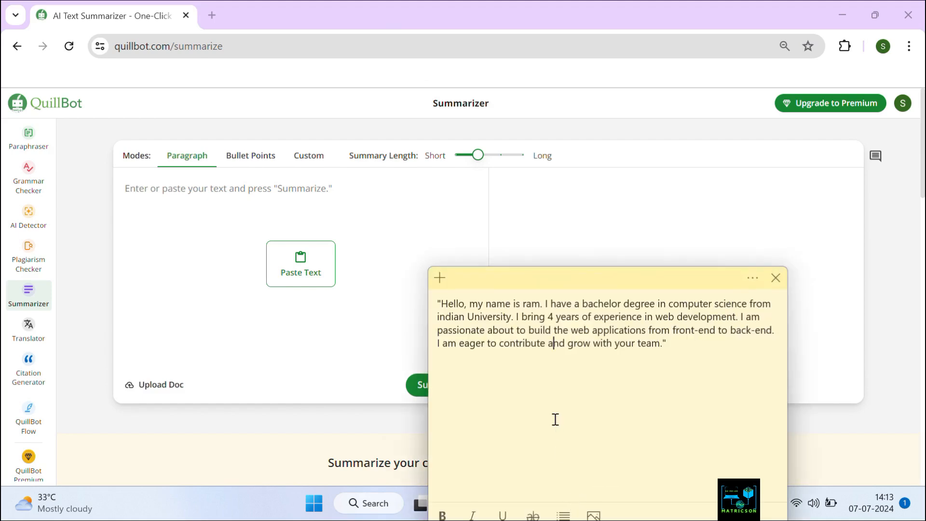
{"action": "key", "text": "ctrl+a"}
{"action": "key", "text": "ctrl+c"}
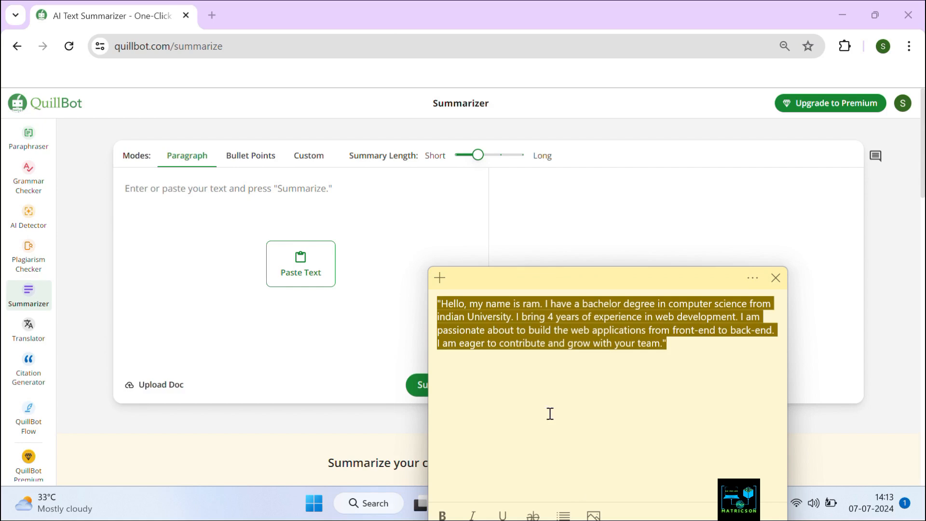
{"action": "left_click", "coordinate": [388, 190]}
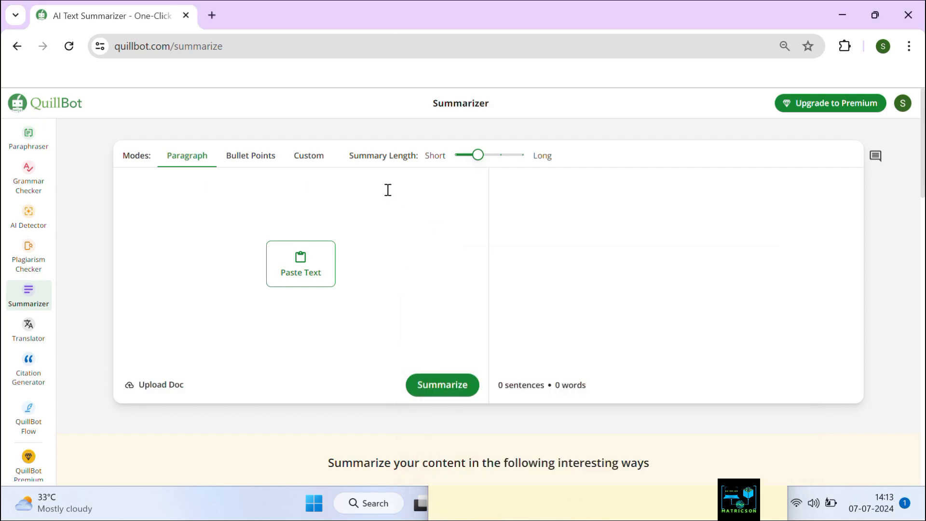
{"action": "key", "text": "ctrl+v"}
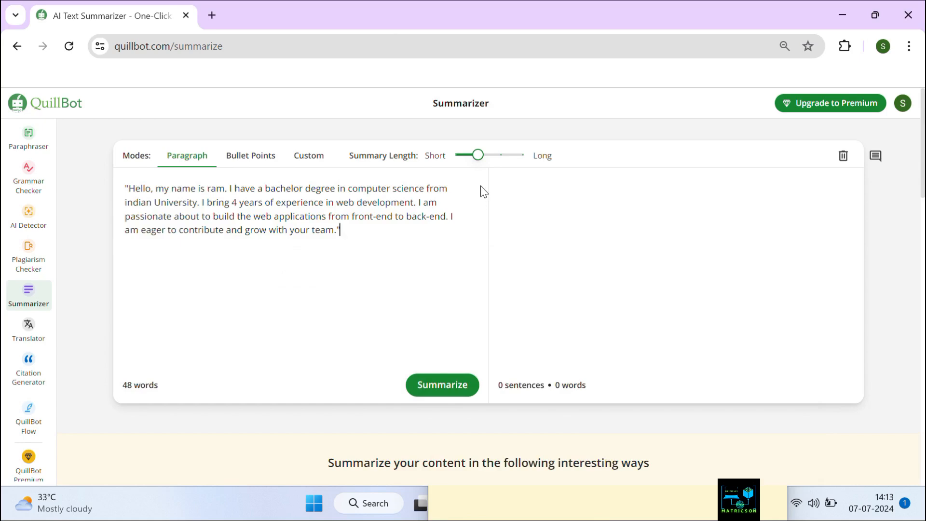
- Try longer summary lengths, return to the second-shortest setting and summarize the self-introduction in Paragraph mode
{"action": "left_click_drag", "start_coordinate": [478, 158], "coordinate": [499, 158]}
{"action": "left_click", "coordinate": [521, 158]}
{"action": "left_click", "coordinate": [478, 158]}
{"action": "left_click", "coordinate": [443, 385]}
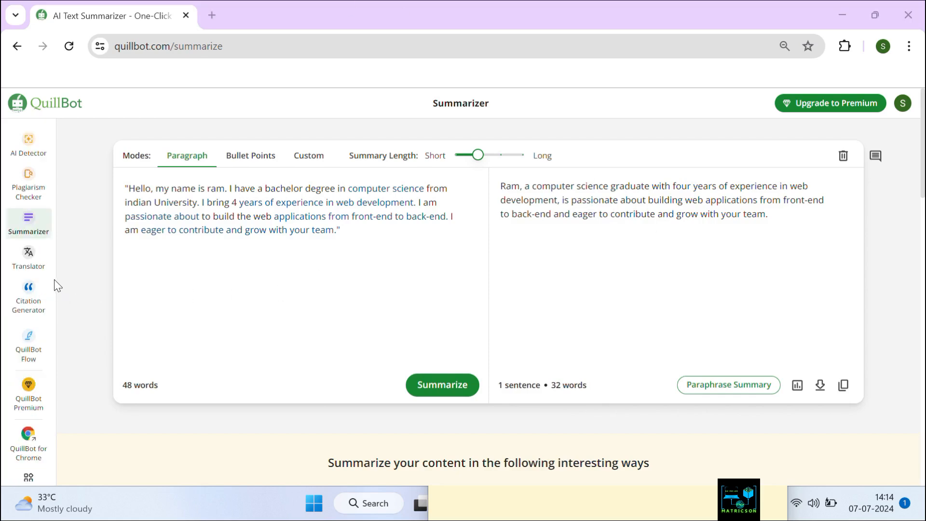
- Open the Translator and copy the entire self-introduction from its Sticky Notes note
{"action": "left_click", "coordinate": [30, 261]}
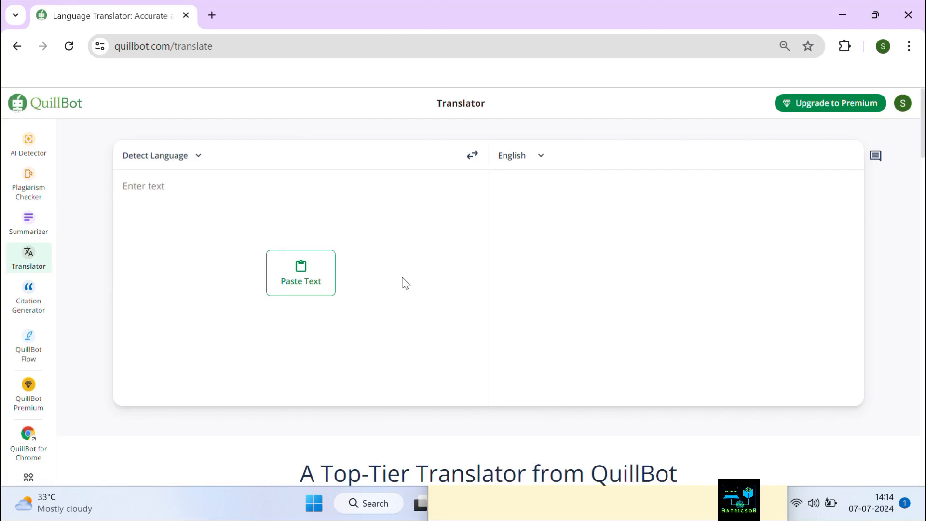
{"action": "left_click", "coordinate": [544, 512]}
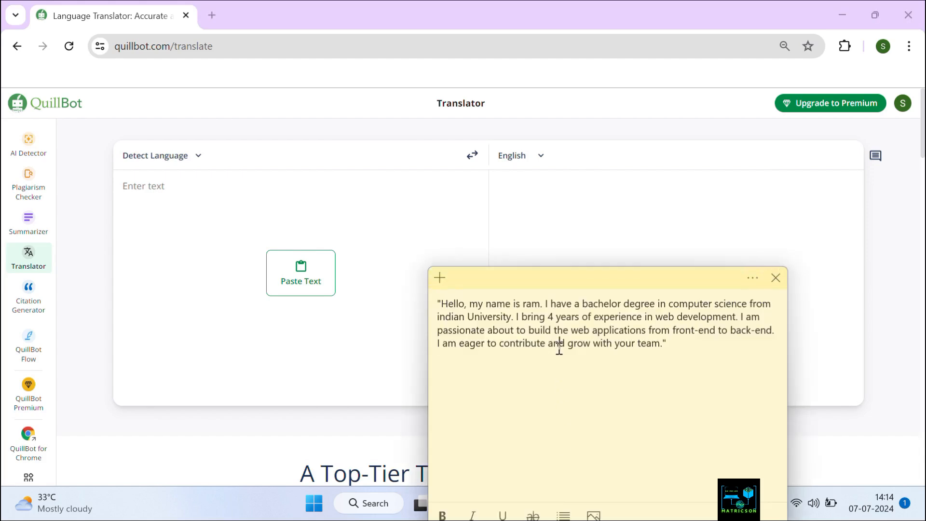
{"action": "key", "text": "ctrl+a"}
{"action": "key", "text": "ctrl+c"}
{"action": "left_click", "coordinate": [296, 201]}
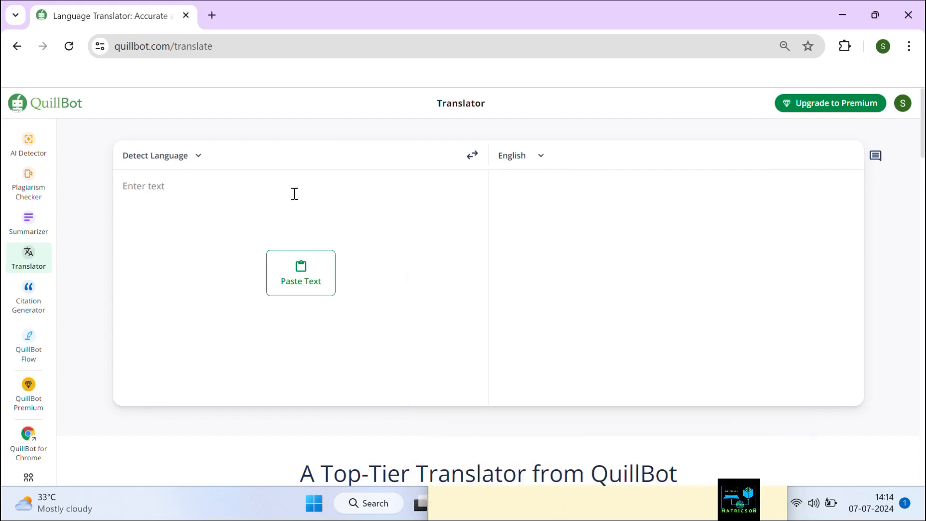
- Set the translation's source language to English and its target language to Hindi
{"action": "left_click", "coordinate": [198, 155]}
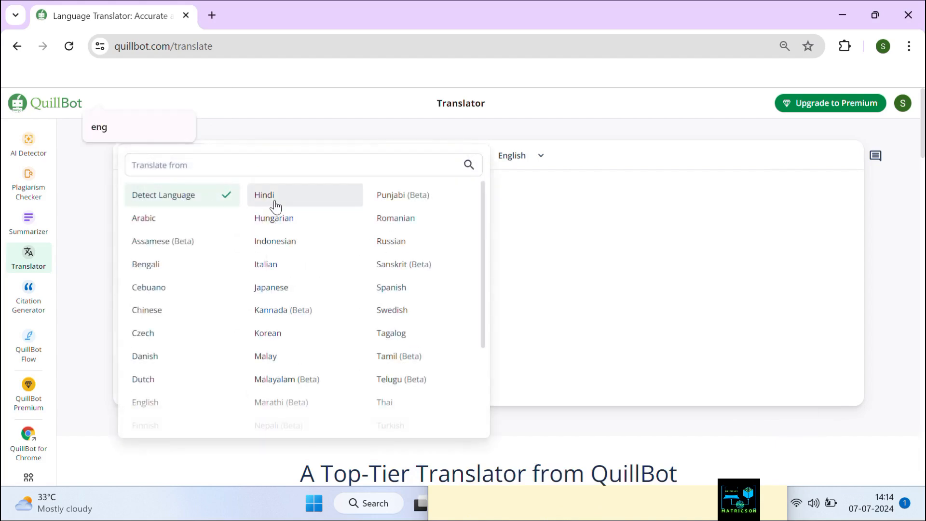
{"action": "left_click", "coordinate": [271, 170]}
{"action": "type", "text": "en"}
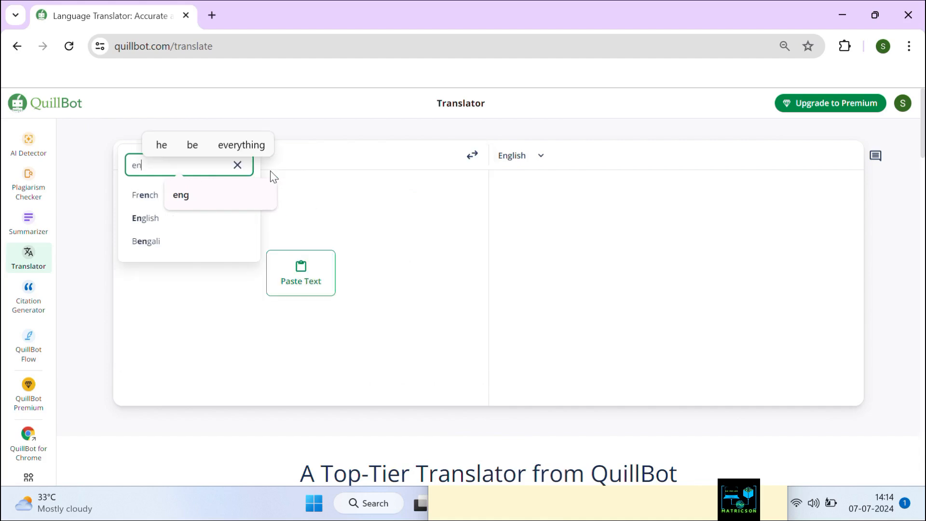
{"action": "left_click", "coordinate": [186, 219]}
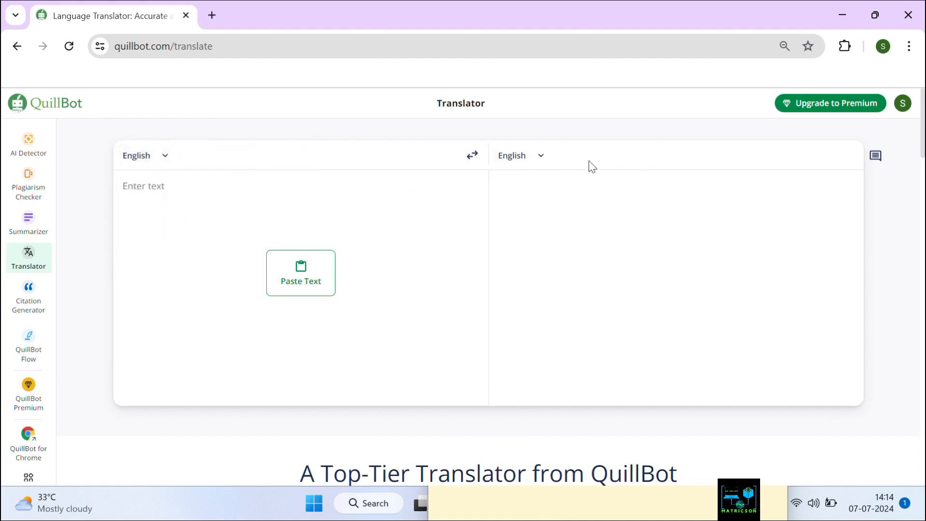
{"action": "left_click", "coordinate": [518, 163]}
{"action": "left_click", "coordinate": [641, 201]}
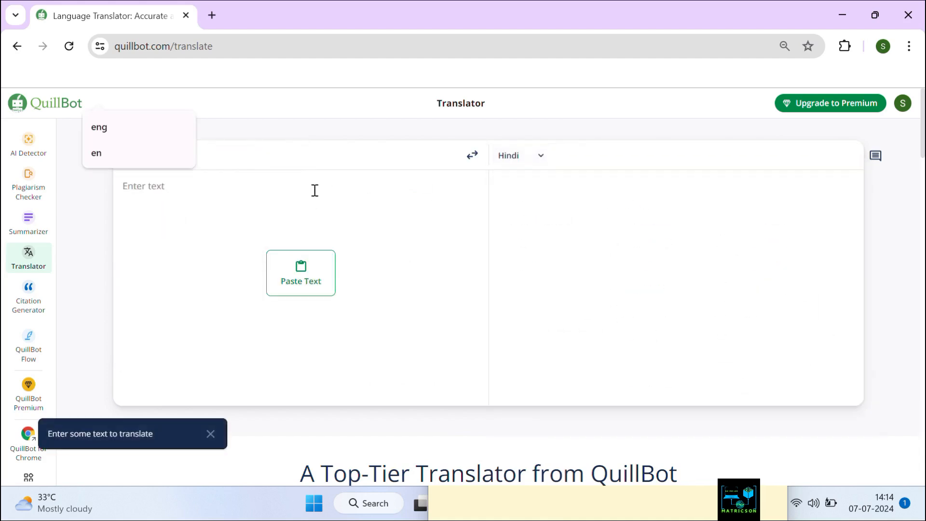
- Paste the copied self-introduction as the source text and translate it
{"action": "left_click", "coordinate": [275, 188]}
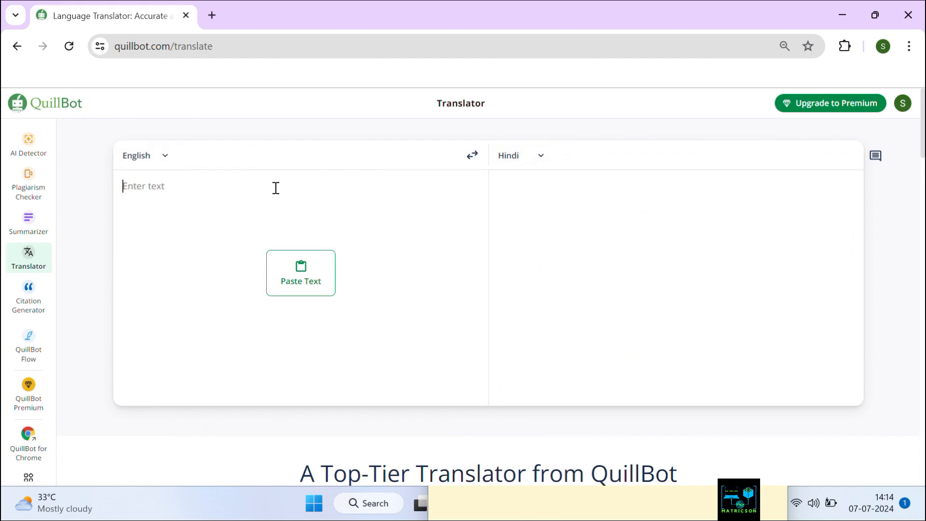
{"action": "key", "text": "ctrl+v"}
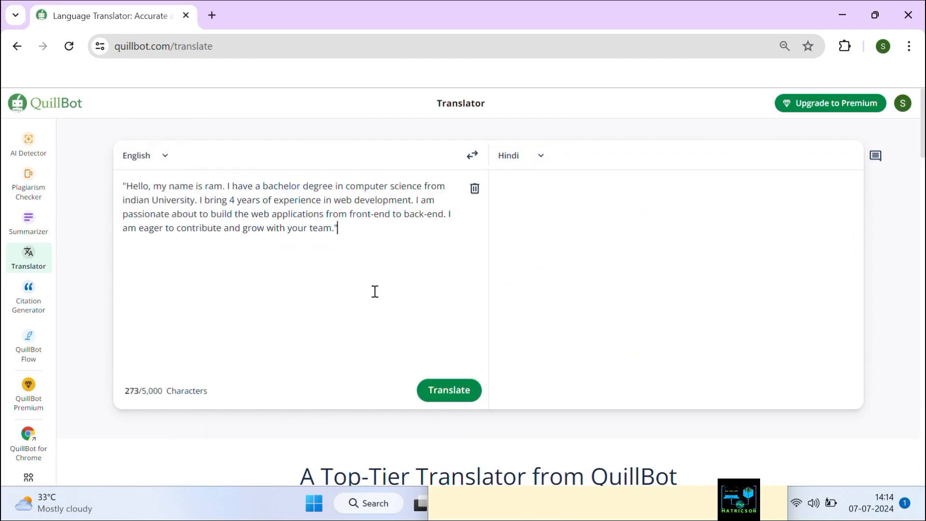
{"action": "left_click", "coordinate": [448, 399]}
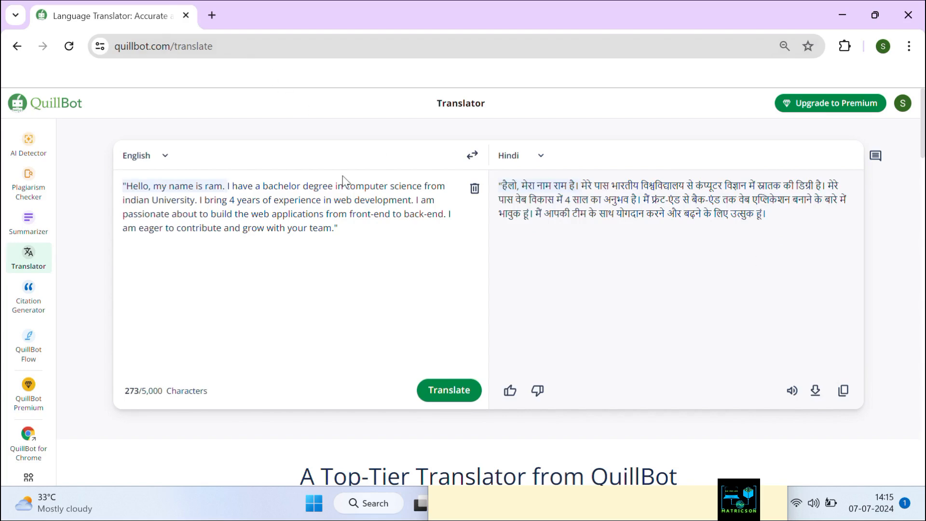
- Open Google Translate in a new browser tab and translate the same self-introduction from English to Hindi
{"action": "left_click", "coordinate": [212, 16]}
{"action": "type", "text": "translate"}
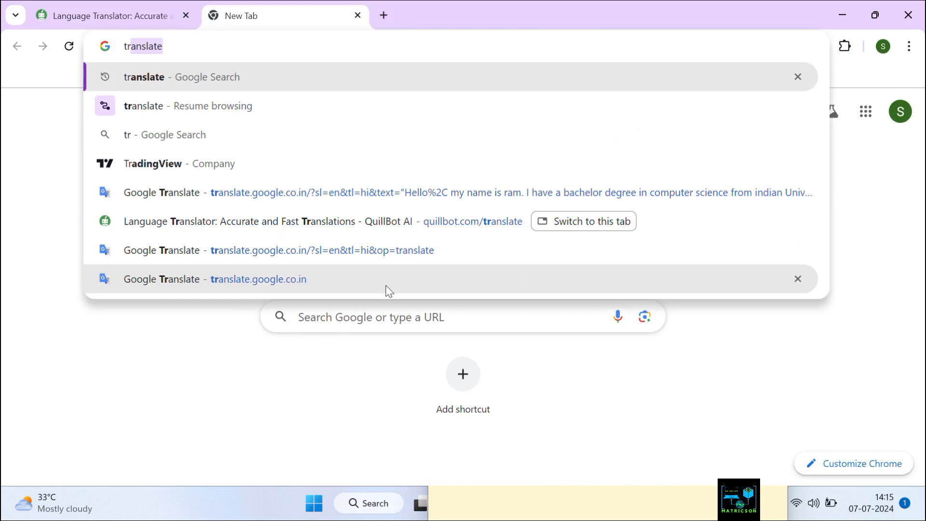
{"action": "left_click", "coordinate": [261, 288]}
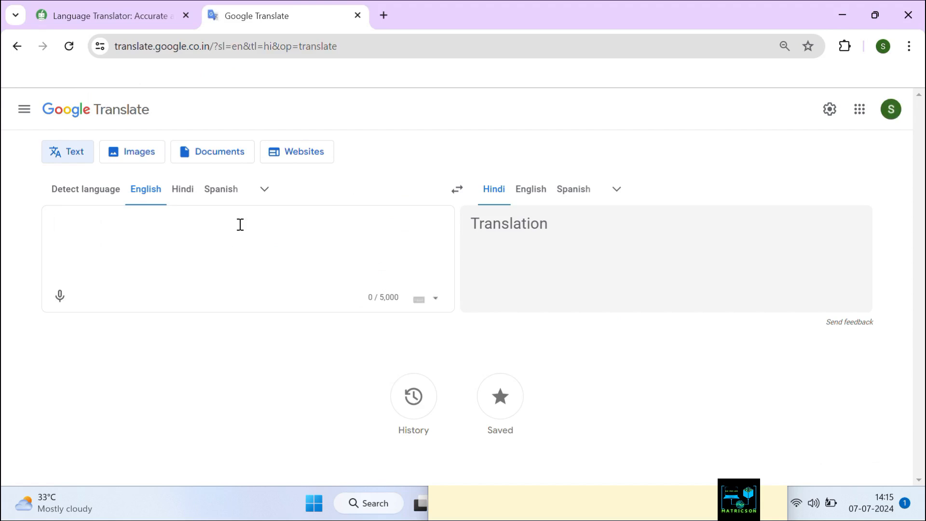
{"action": "key", "text": "ctrl+v"}
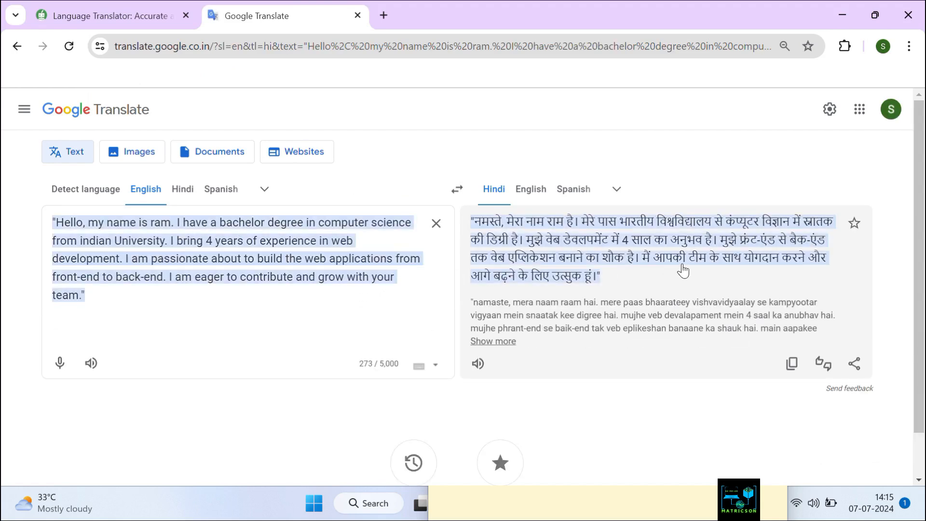
- Compare the wording of QuillBot's Hindi translation with Google Translate's version, including the sentence on four years of experience
{"action": "left_click", "coordinate": [120, 13]}
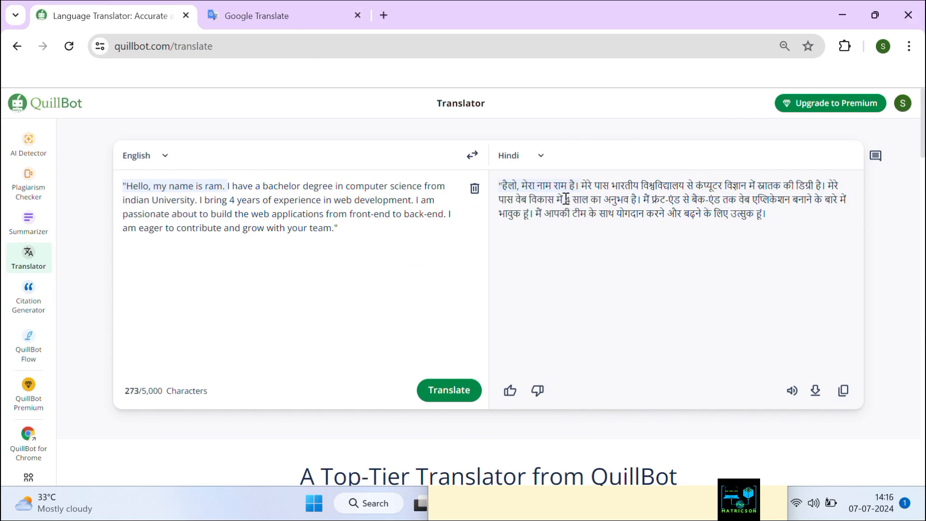
{"action": "left_click_drag", "start_coordinate": [563, 200], "coordinate": [647, 200]}
{"action": "left_click", "coordinate": [273, 16]}
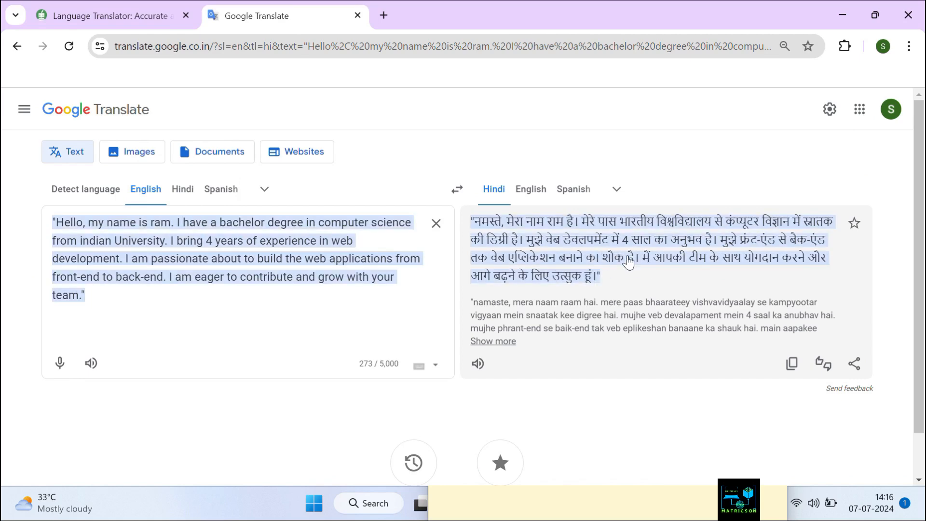
{"action": "left_click", "coordinate": [136, 6]}
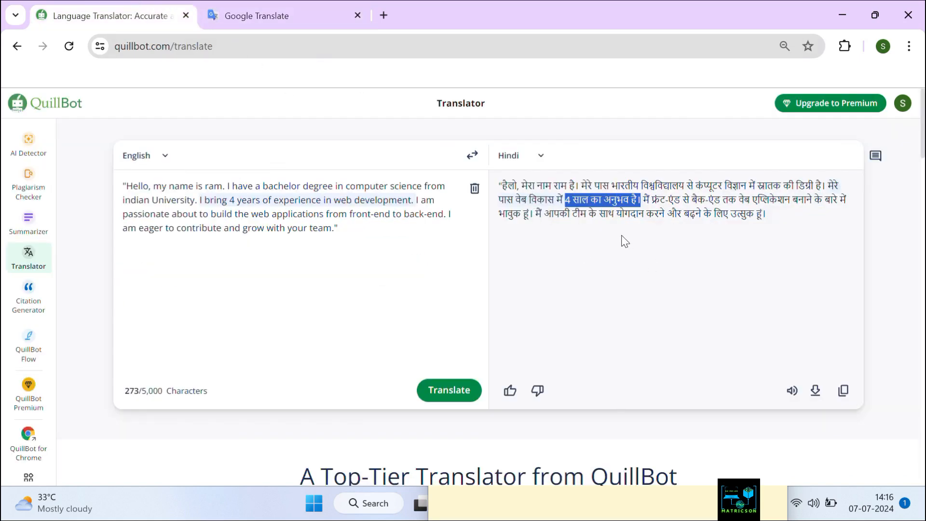
{"action": "left_click", "coordinate": [239, 7]}
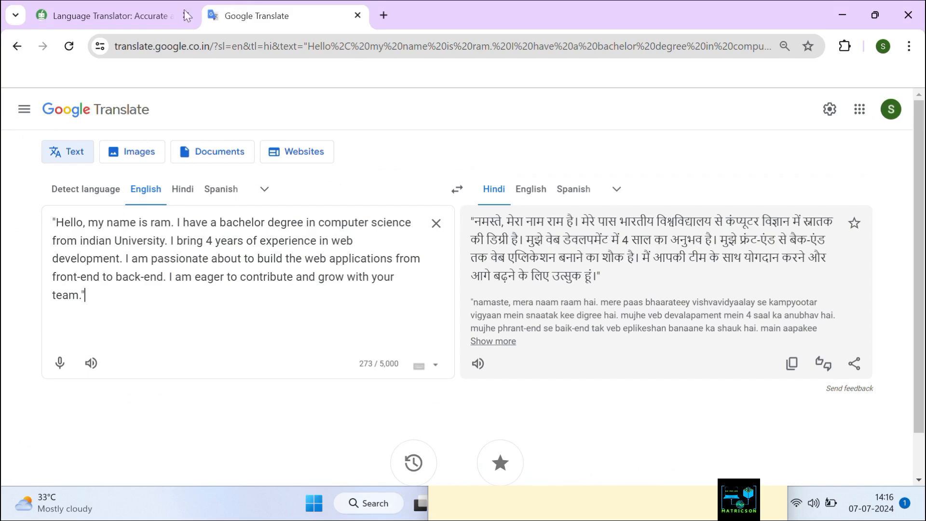
{"action": "left_click", "coordinate": [146, 4]}
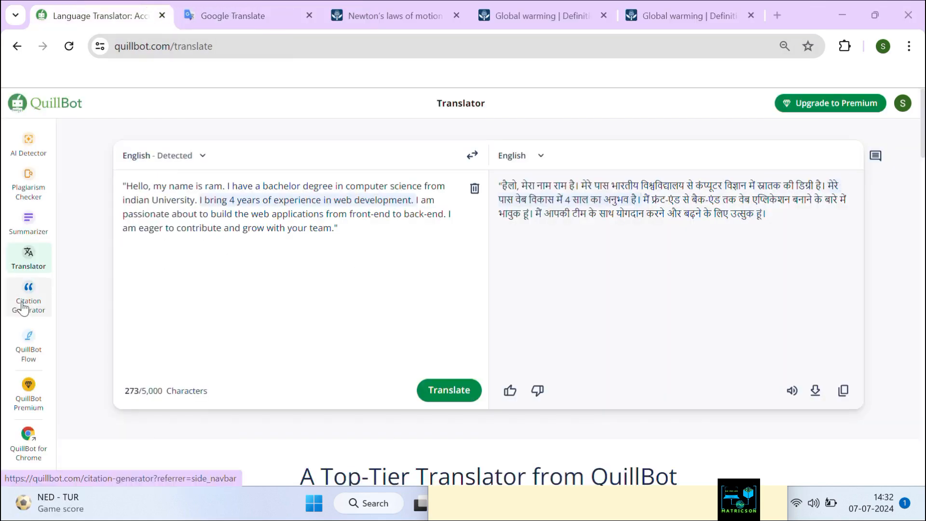
- Open the Citation Generator and copy the web address of the open Britannica global warming article
{"action": "left_click", "coordinate": [32, 303]}
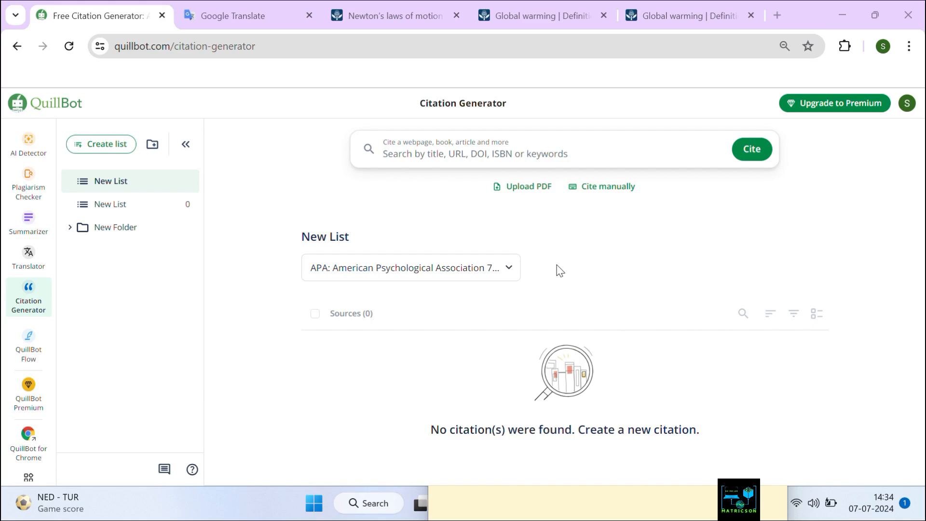
{"action": "left_click", "coordinate": [690, 16]}
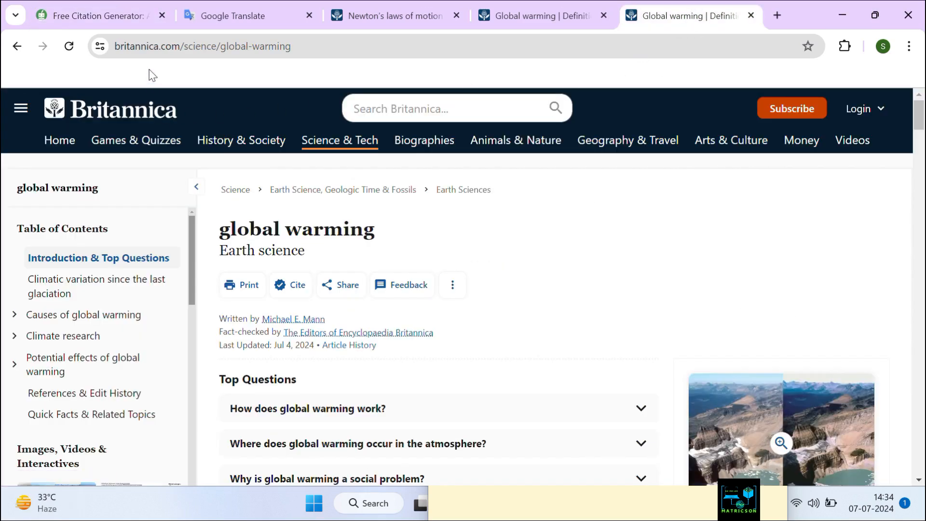
{"action": "left_click", "coordinate": [398, 53]}
{"action": "key", "text": "ctrl+c"}
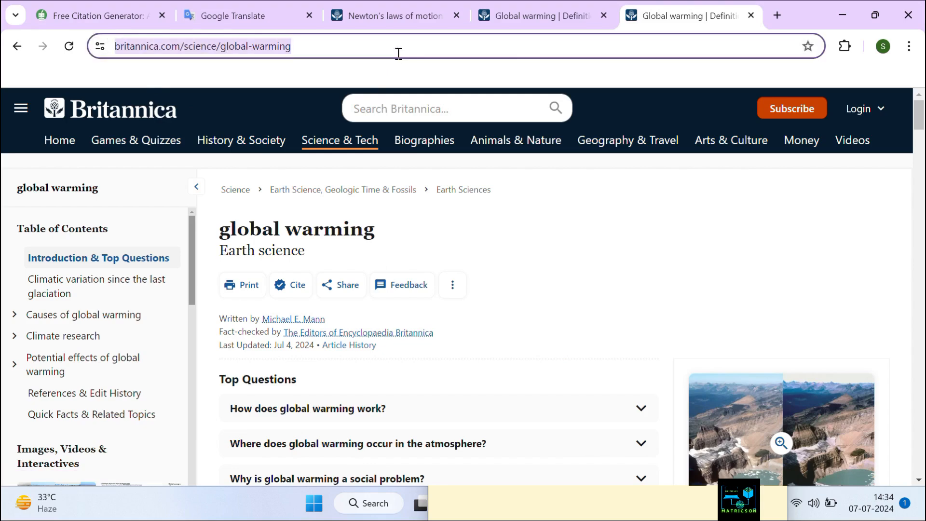
{"action": "left_click", "coordinate": [154, 10]}
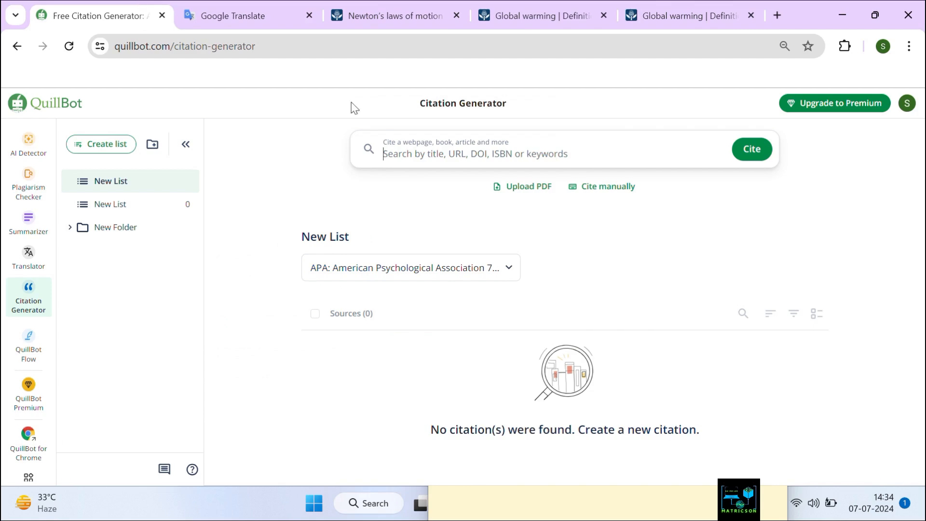
{"action": "left_click", "coordinate": [504, 154]}
{"action": "key", "text": "ctrl+v"}
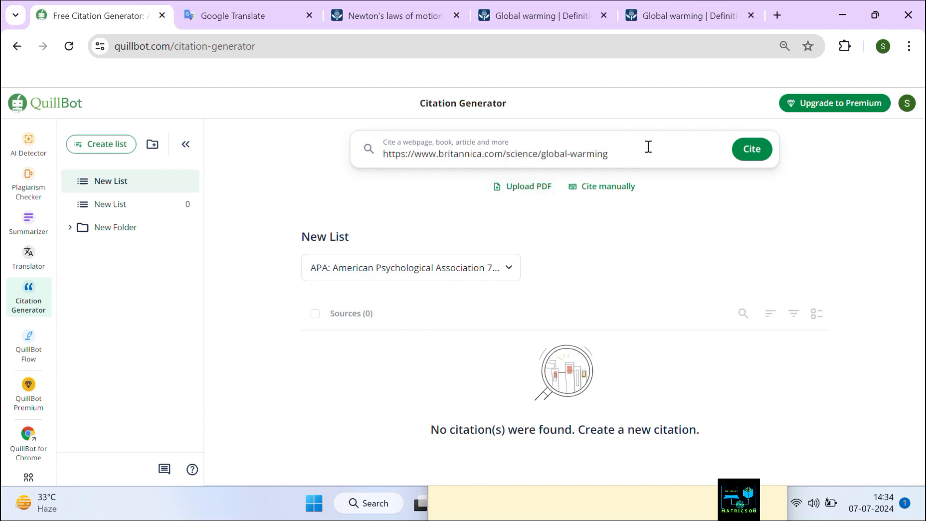
{"action": "left_click", "coordinate": [748, 154]}
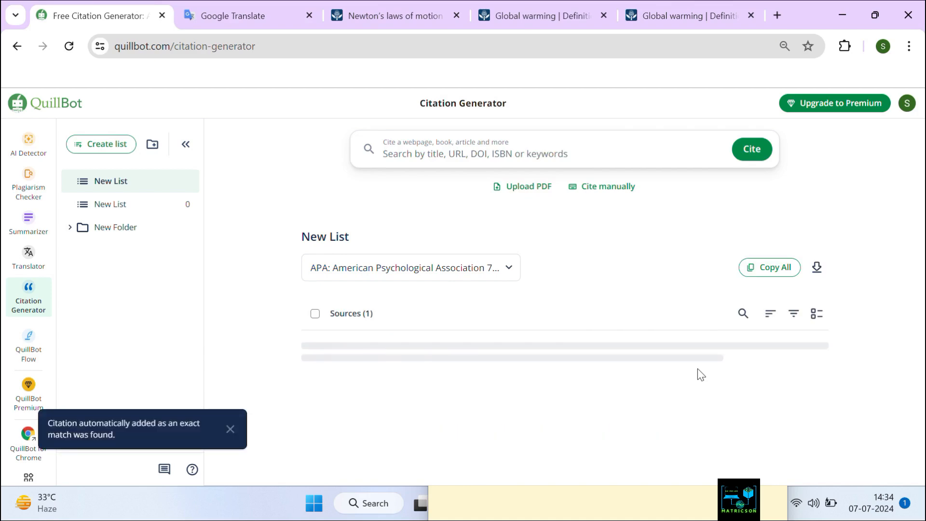
{"action": "scroll", "coordinate": [537, 420], "scroll_direction": "down", "scroll_amount": 3}
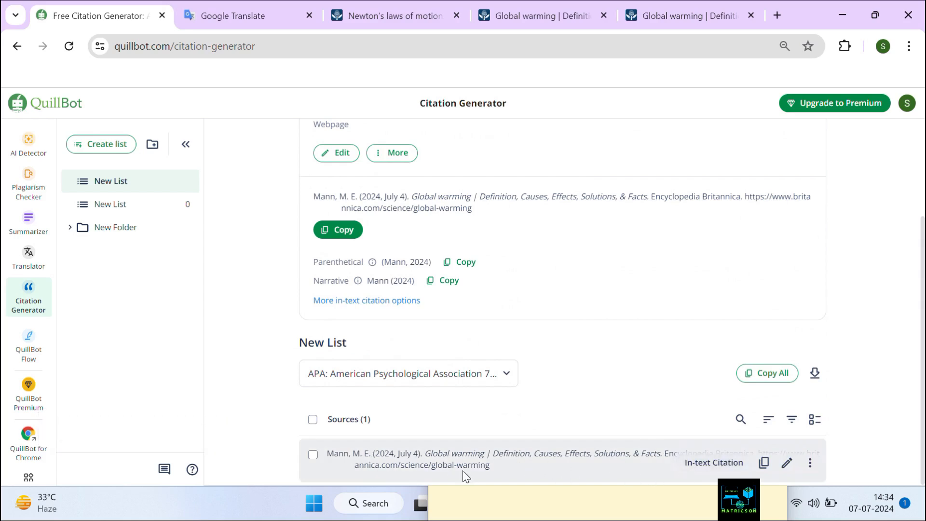
{"action": "scroll", "coordinate": [591, 420], "scroll_direction": "up", "scroll_amount": 3}
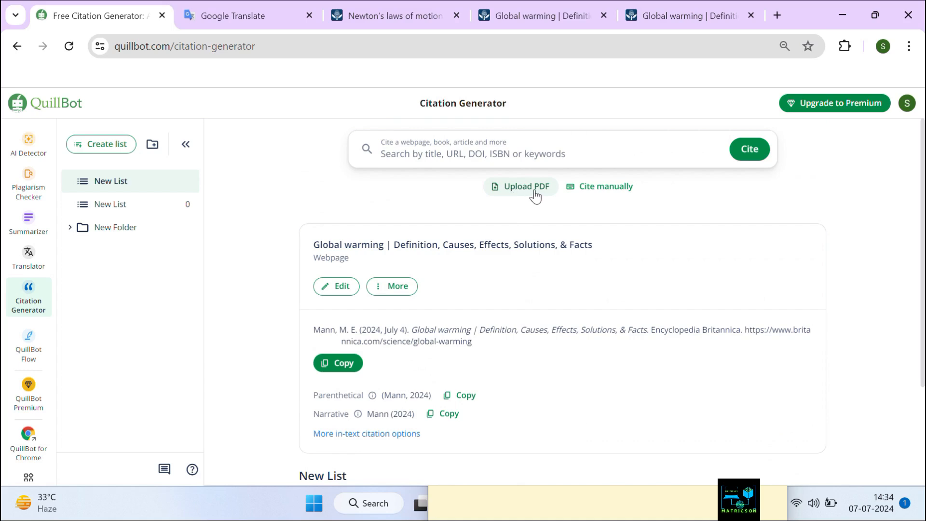
- Examine the manual citation form for a Video source, including contributor details, dates and URL, and close it without saving
{"action": "left_click", "coordinate": [609, 192]}
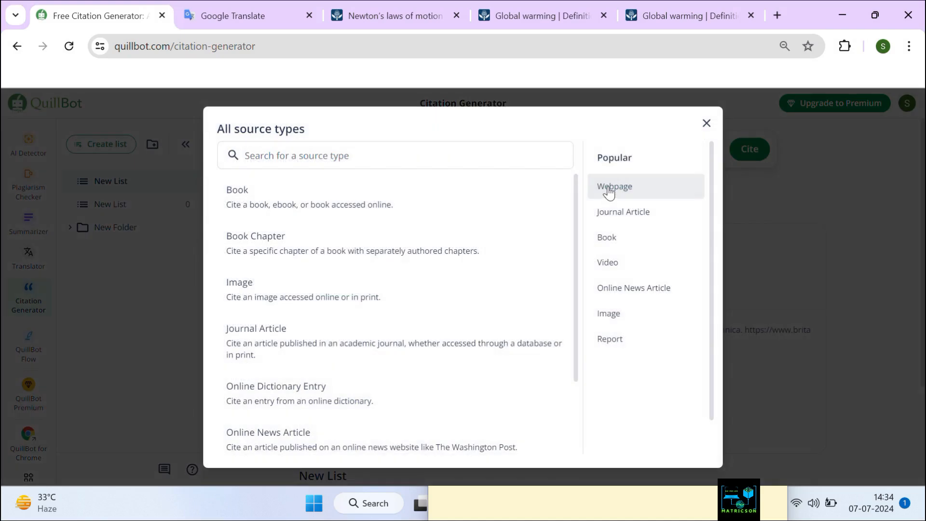
{"action": "left_click", "coordinate": [624, 266]}
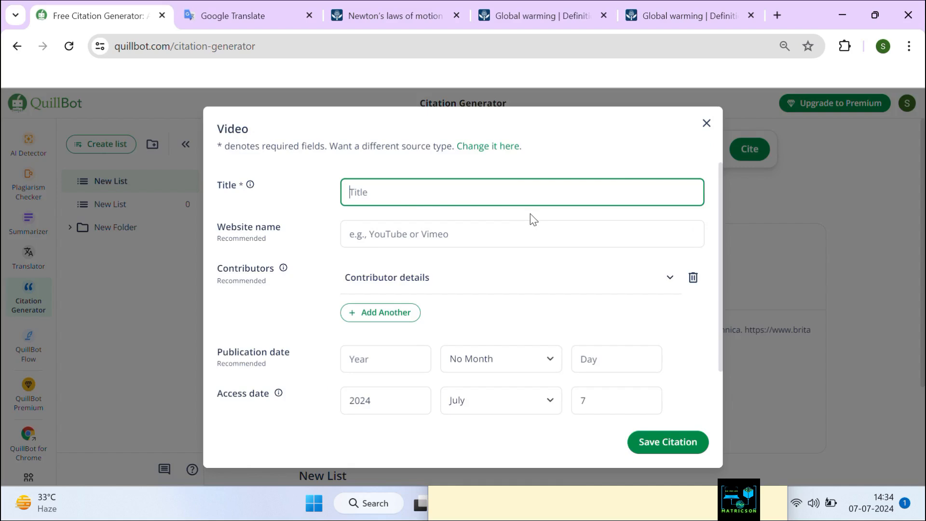
{"action": "left_click", "coordinate": [442, 237]}
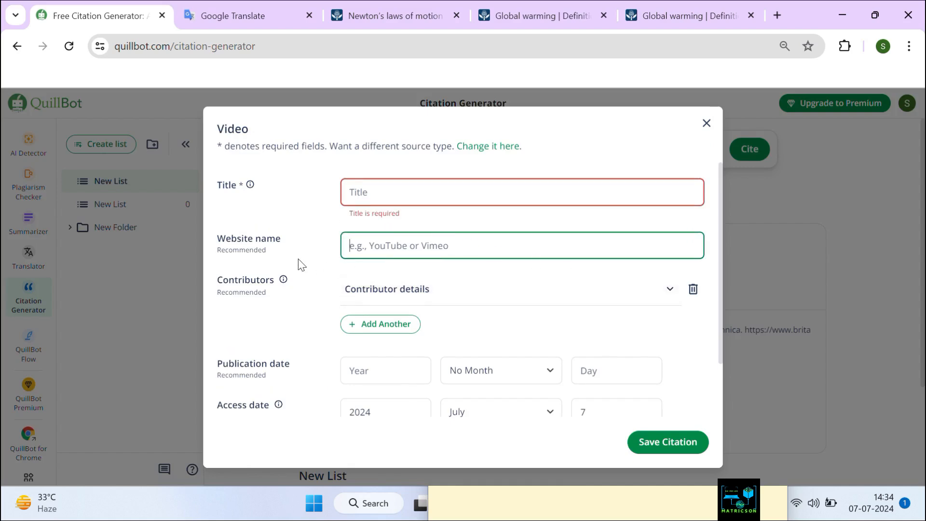
{"action": "scroll", "coordinate": [550, 289], "scroll_direction": "down", "scroll_amount": 2}
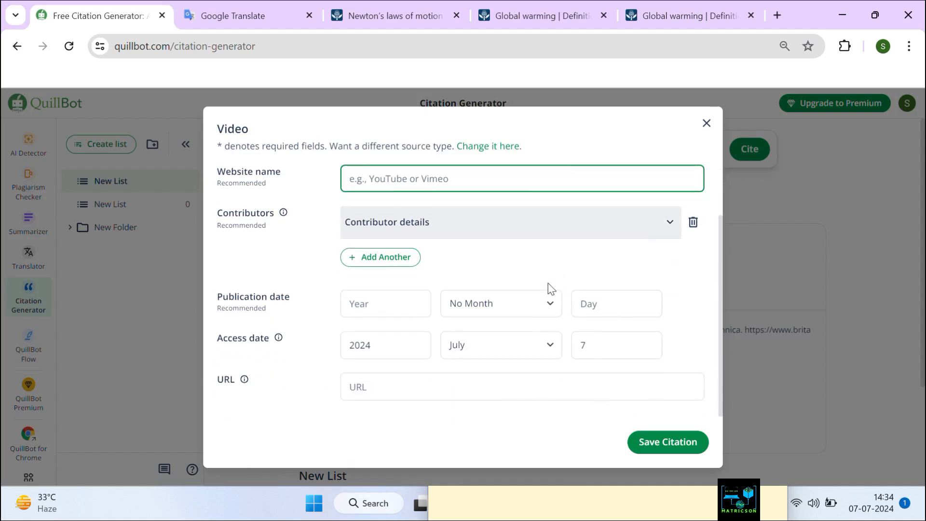
{"action": "left_click", "coordinate": [650, 235]}
{"action": "scroll", "coordinate": [481, 283], "scroll_direction": "down", "scroll_amount": 4}
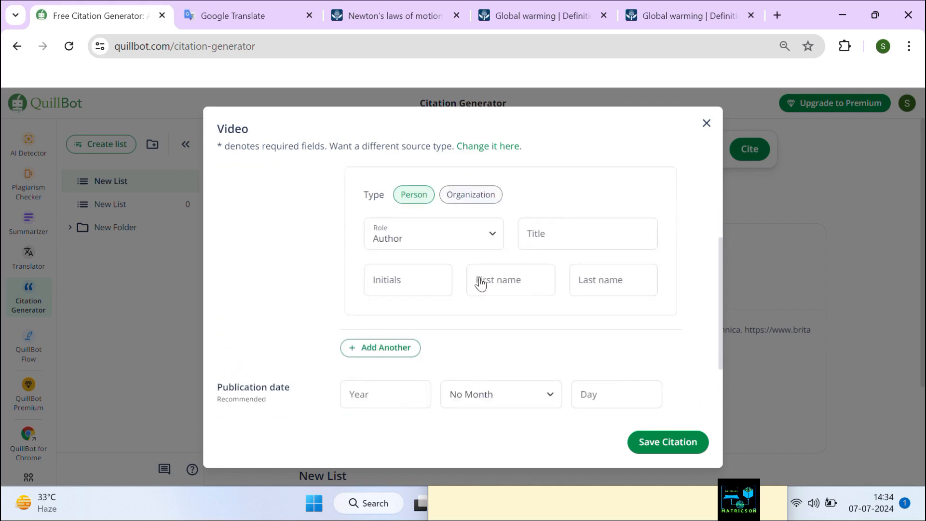
{"action": "scroll", "coordinate": [482, 280], "scroll_direction": "up", "scroll_amount": 2}
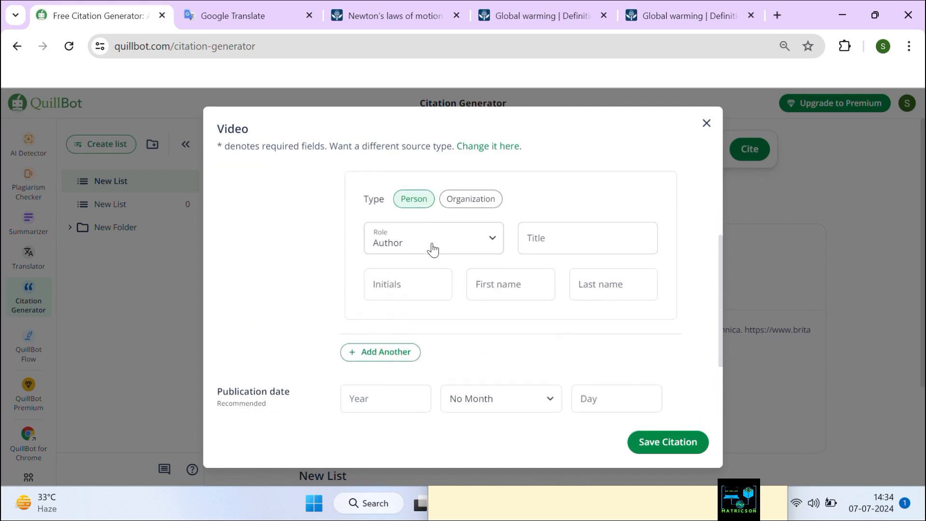
{"action": "scroll", "coordinate": [506, 284], "scroll_direction": "up", "scroll_amount": 2}
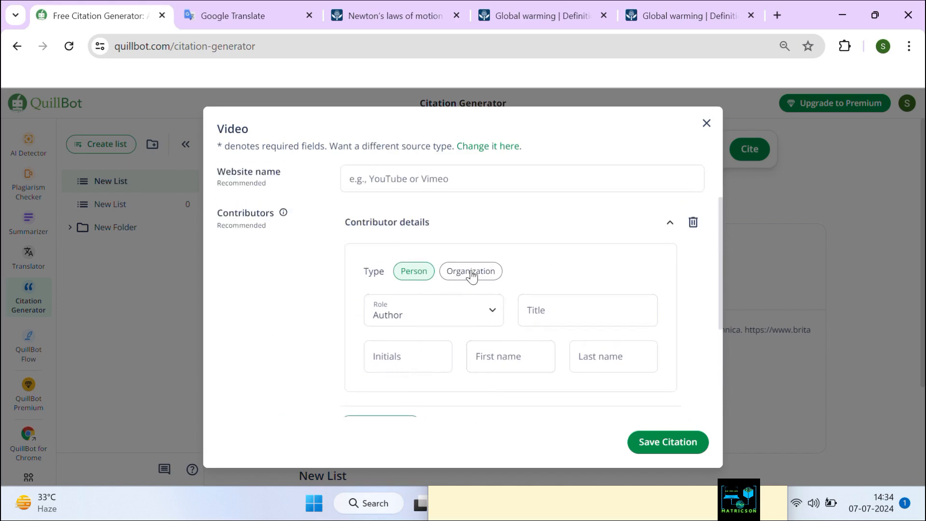
{"action": "left_click", "coordinate": [668, 222]}
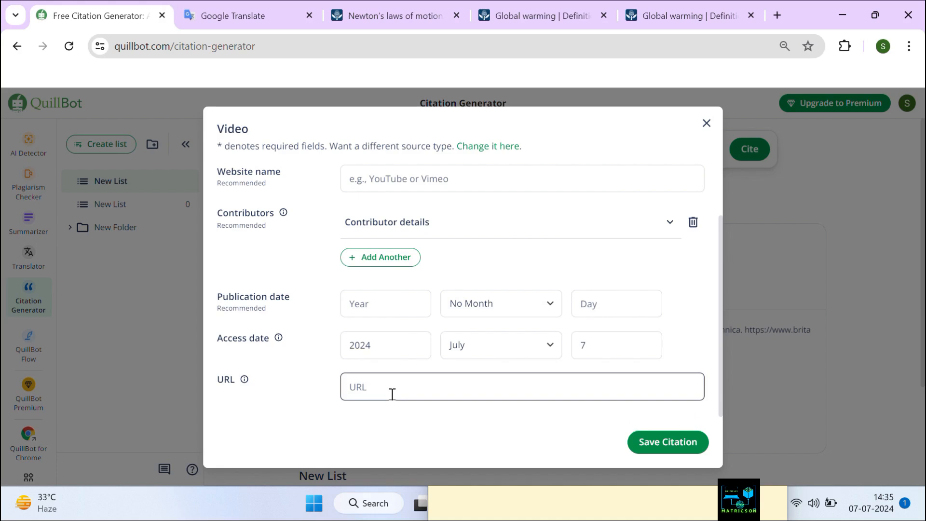
{"action": "left_click", "coordinate": [400, 388]}
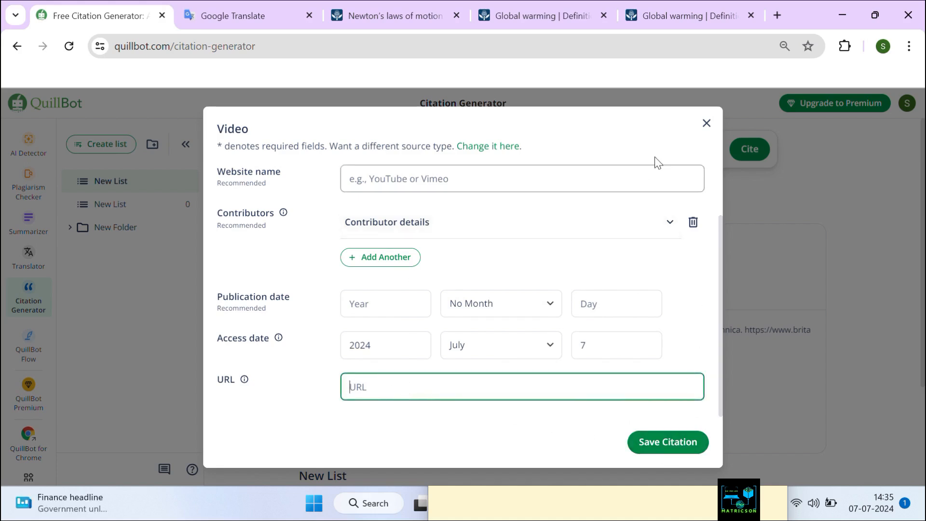
{"action": "left_click", "coordinate": [706, 125]}
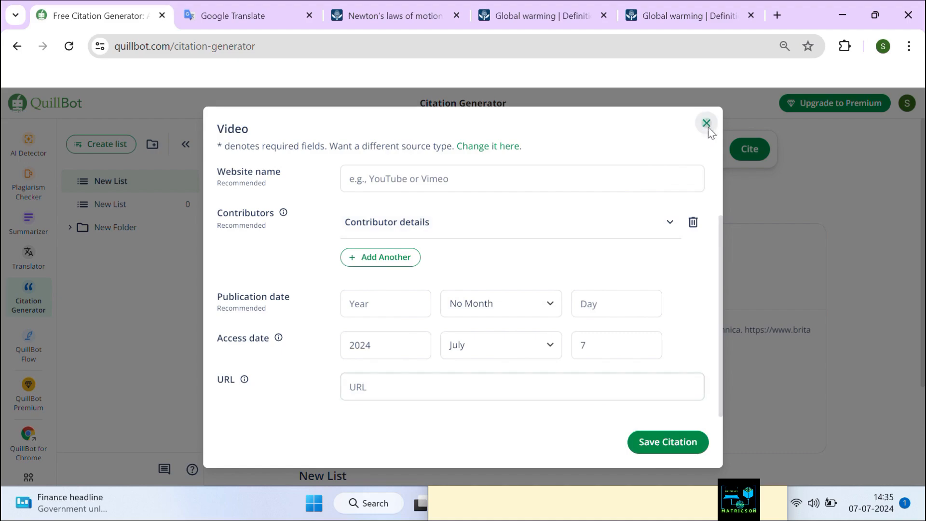
{"action": "left_click", "coordinate": [535, 323]}
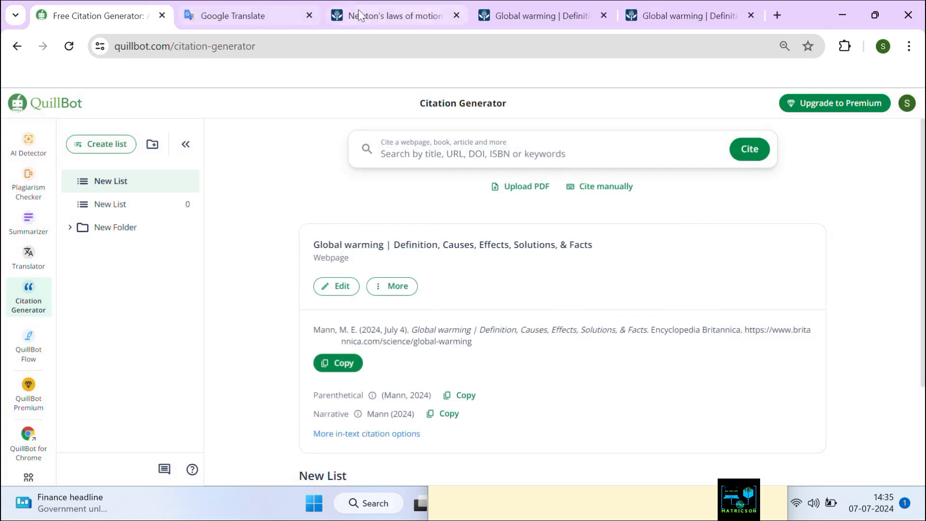
- Open QuillBot Flow, look through the existing projects and create a blank project
{"action": "left_click", "coordinate": [28, 338]}
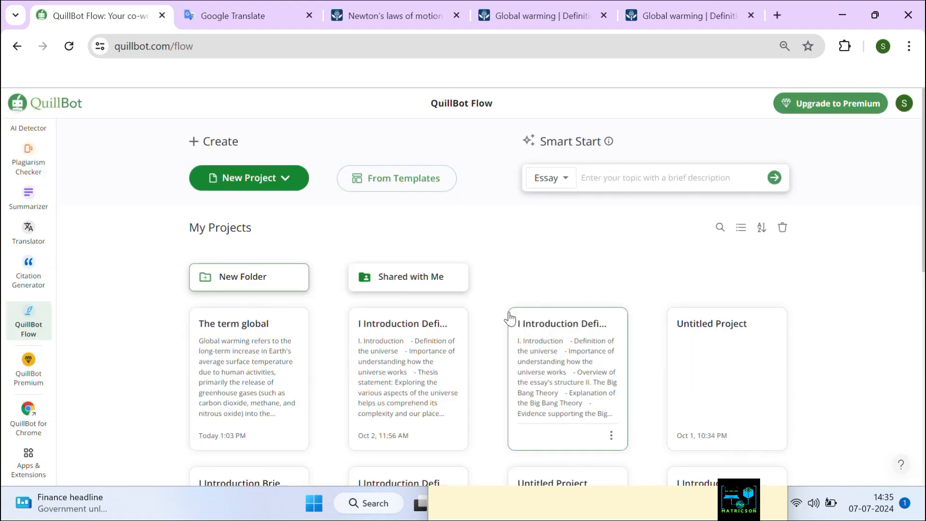
{"action": "scroll", "coordinate": [509, 319], "scroll_direction": "down", "scroll_amount": 10}
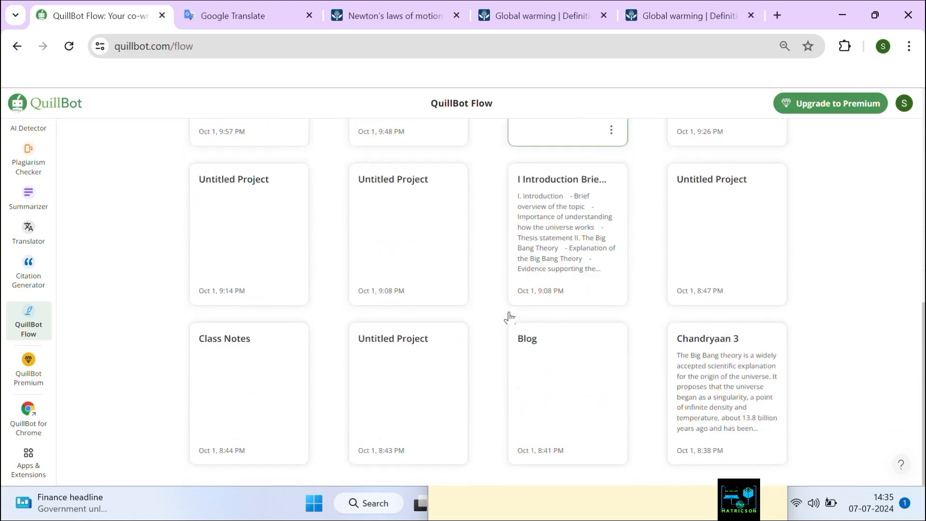
{"action": "scroll", "coordinate": [508, 312], "scroll_direction": "up", "scroll_amount": 10}
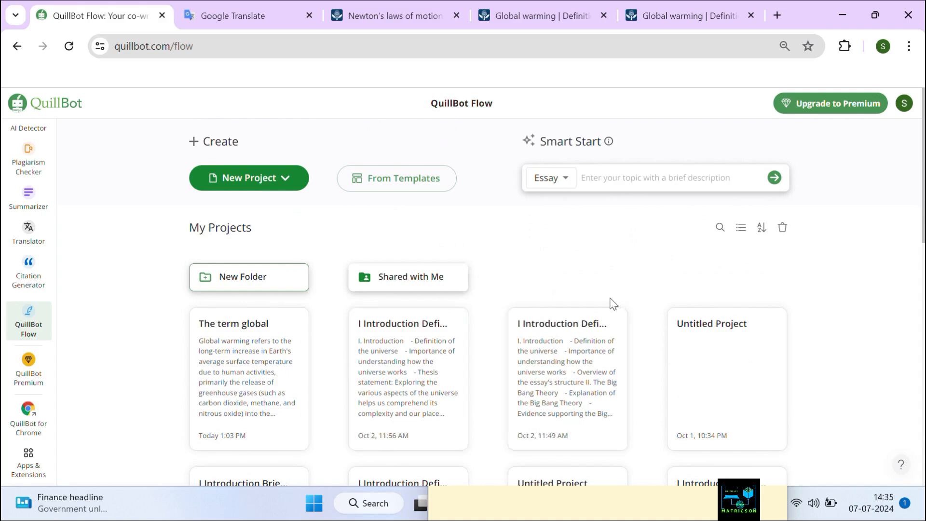
{"action": "left_click", "coordinate": [261, 177]}
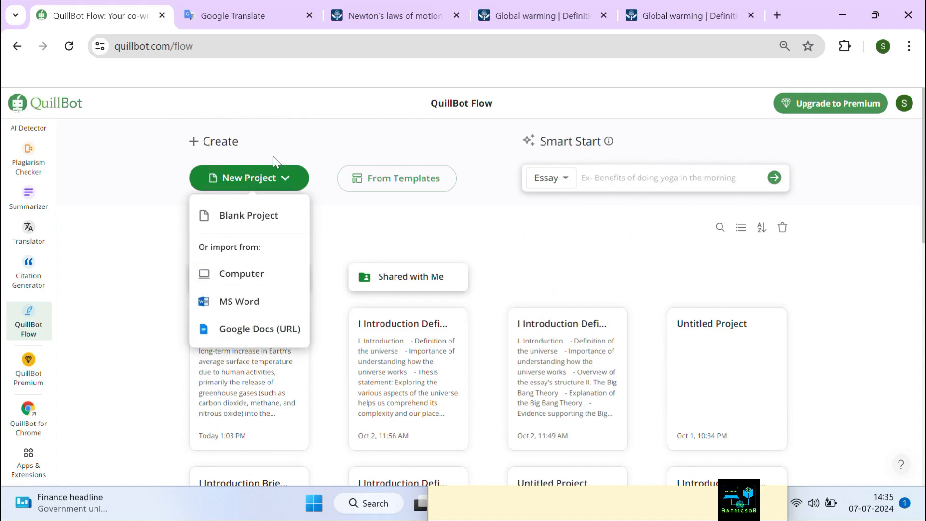
{"action": "left_click", "coordinate": [232, 215]}
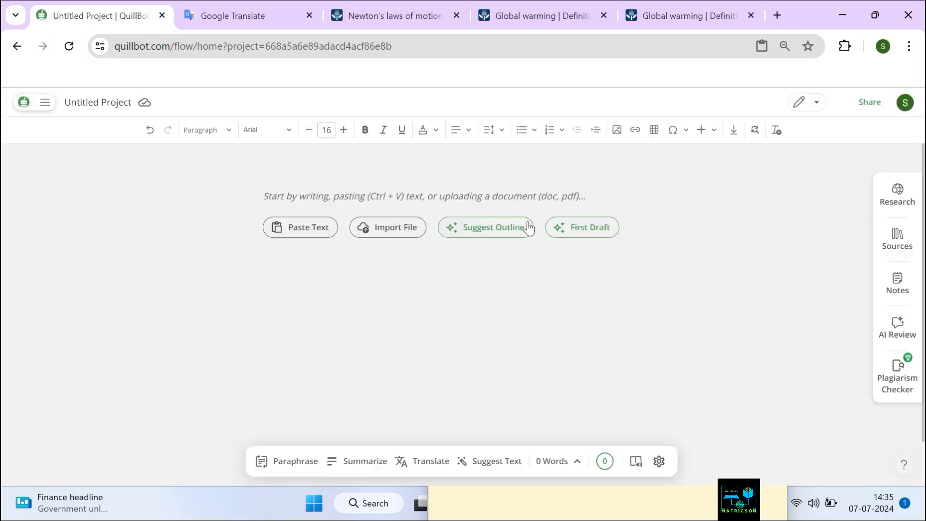
{"action": "scroll", "coordinate": [527, 222], "scroll_direction": "down", "scroll_amount": 2}
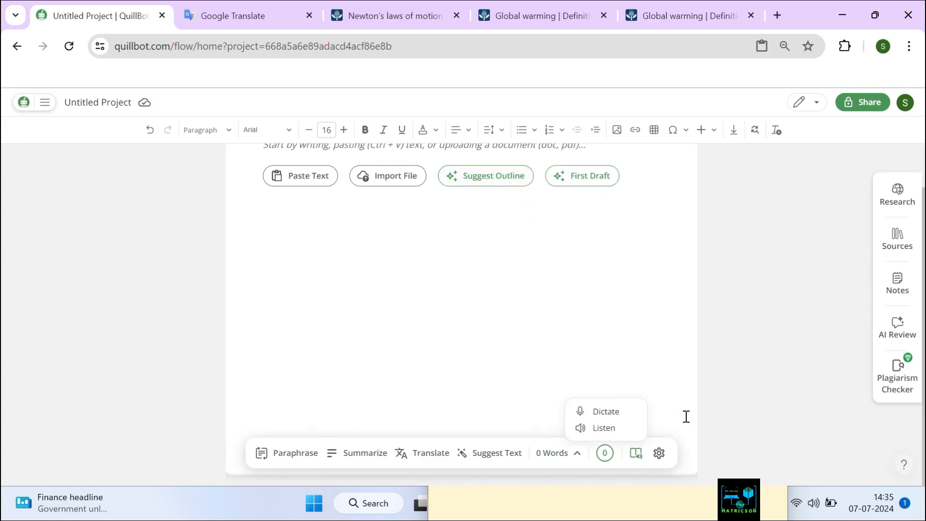
- Switch to Sticky Notes and move the self-introduction note aside to reach the other notes
{"action": "left_click", "coordinate": [664, 515]}
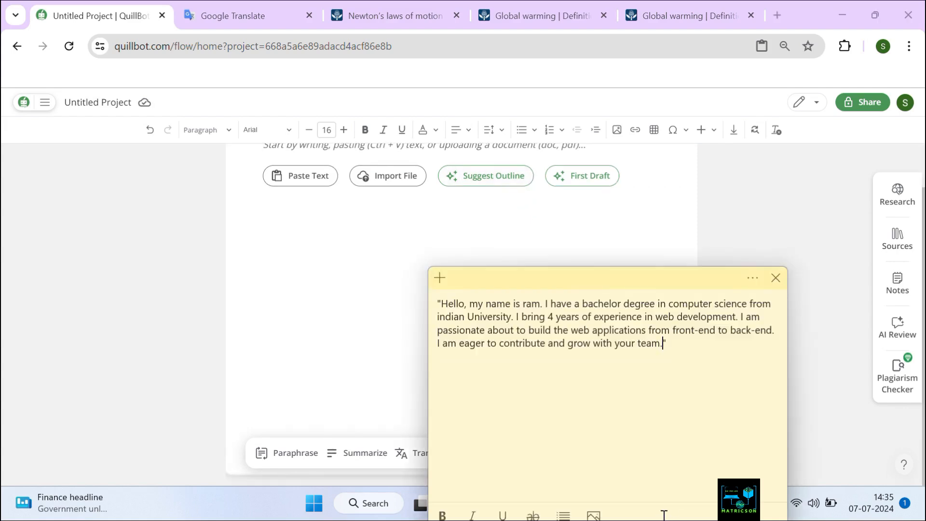
{"action": "left_click_drag", "start_coordinate": [681, 281], "coordinate": [395, 261]}
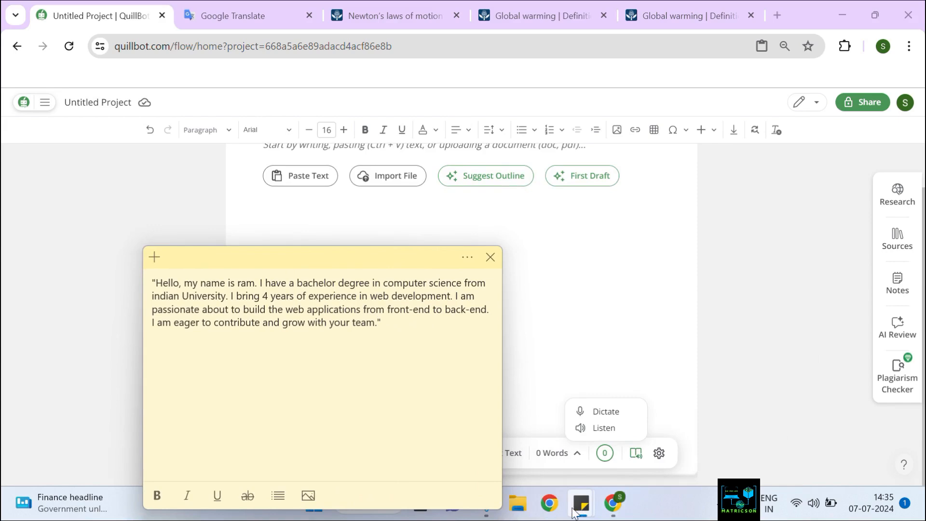
{"action": "left_click", "coordinate": [588, 503]}
{"action": "left_click", "coordinate": [588, 503]}
{"action": "left_click", "coordinate": [589, 501]}
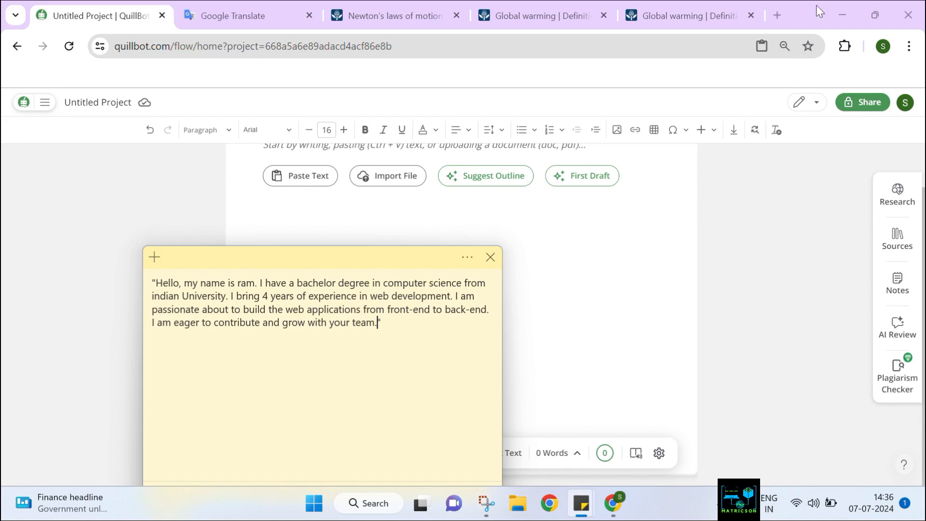
- Copy the full text of the global warming sticky note and paste it into the blank QuillBot Flow project
{"action": "left_click", "coordinate": [839, 15]}
{"action": "left_click", "coordinate": [682, 240]}
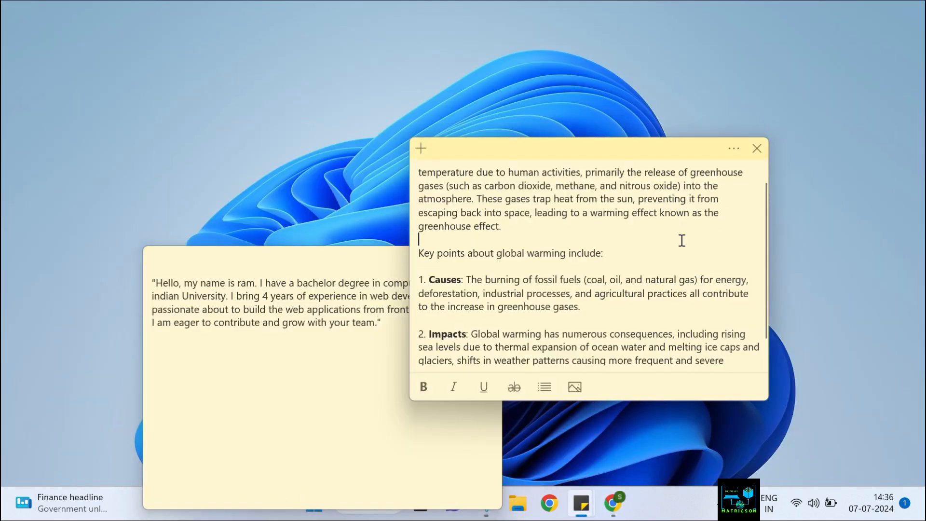
{"action": "scroll", "coordinate": [626, 283], "scroll_direction": "up", "scroll_amount": 1}
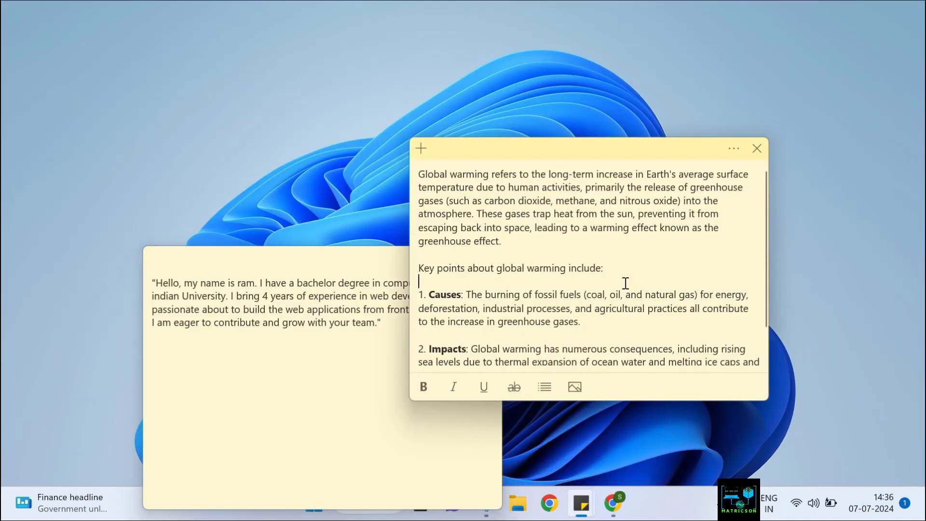
{"action": "key", "text": "ctrl+a"}
{"action": "key", "text": "ctrl+c"}
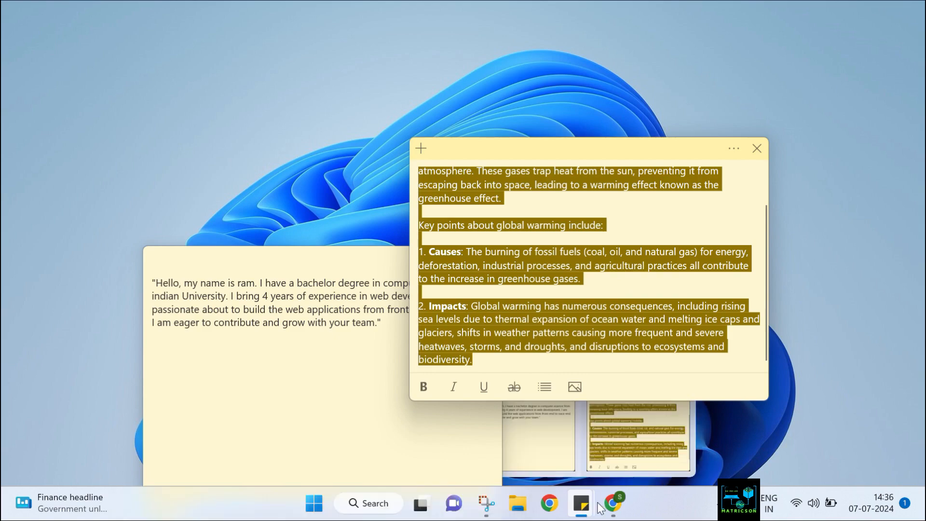
{"action": "left_click", "coordinate": [612, 503]}
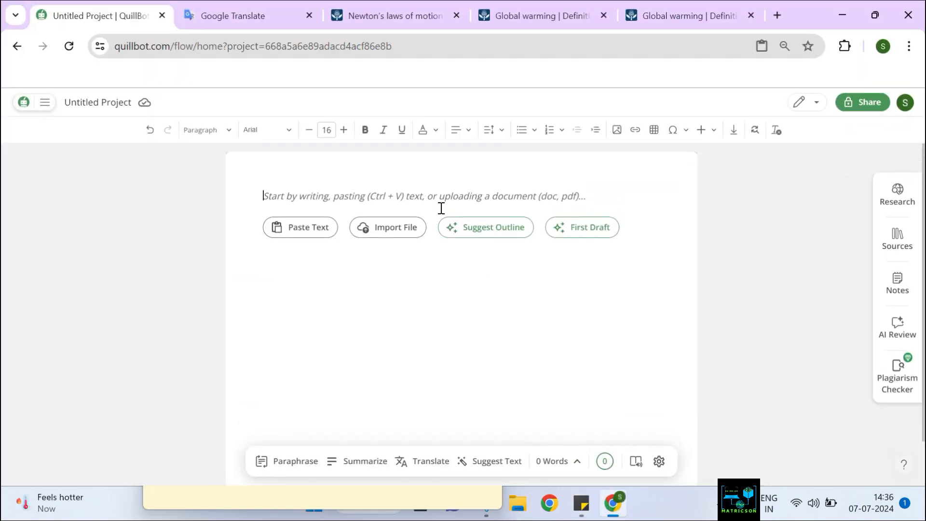
{"action": "key", "text": "ctrl+v"}
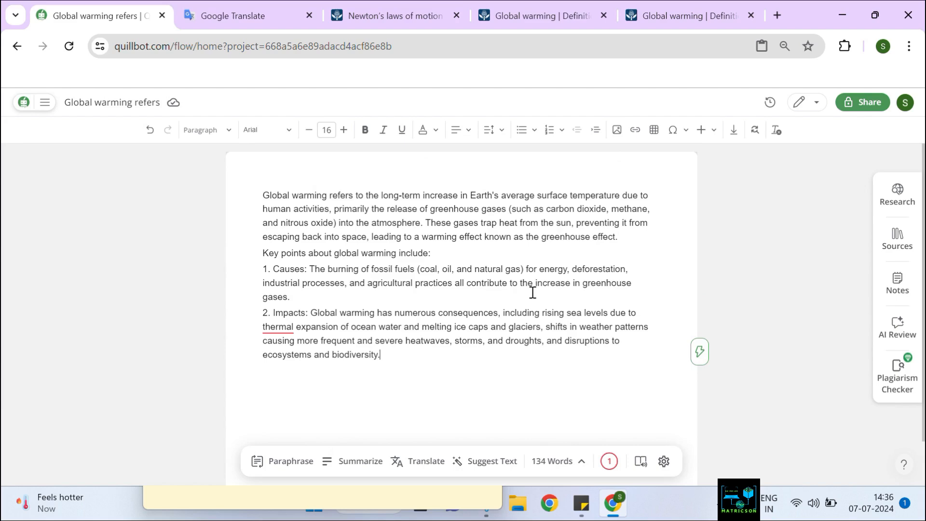
- Look over the Flow editor's formatting and writing tools around the pasted global warming text
{"action": "scroll", "coordinate": [532, 292], "scroll_direction": "down", "scroll_amount": 1}
{"action": "left_click", "coordinate": [303, 455]}
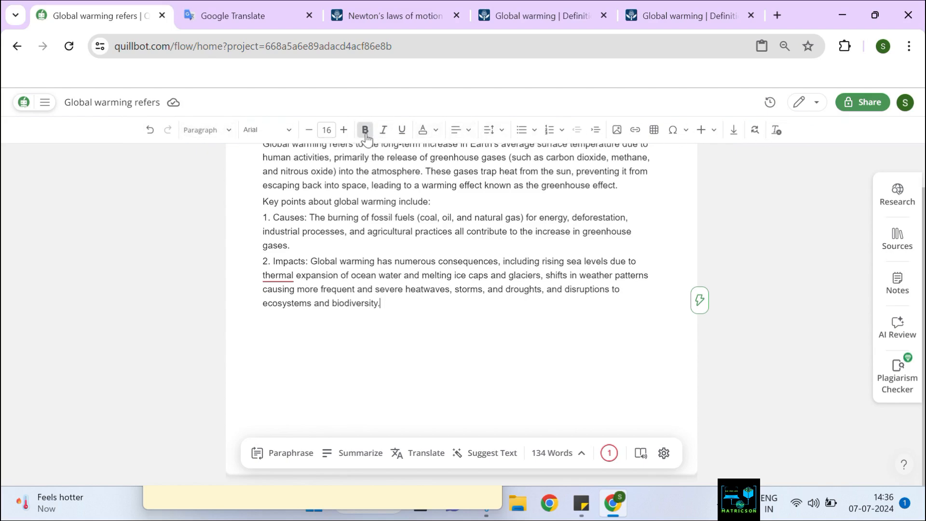
{"action": "scroll", "coordinate": [490, 280], "scroll_direction": "up", "scroll_amount": 2}
{"action": "scroll", "coordinate": [491, 280], "scroll_direction": "down", "scroll_amount": 2}
{"action": "scroll", "coordinate": [433, 321], "scroll_direction": "up", "scroll_amount": 2}
{"action": "scroll", "coordinate": [432, 321], "scroll_direction": "down", "scroll_amount": 2}
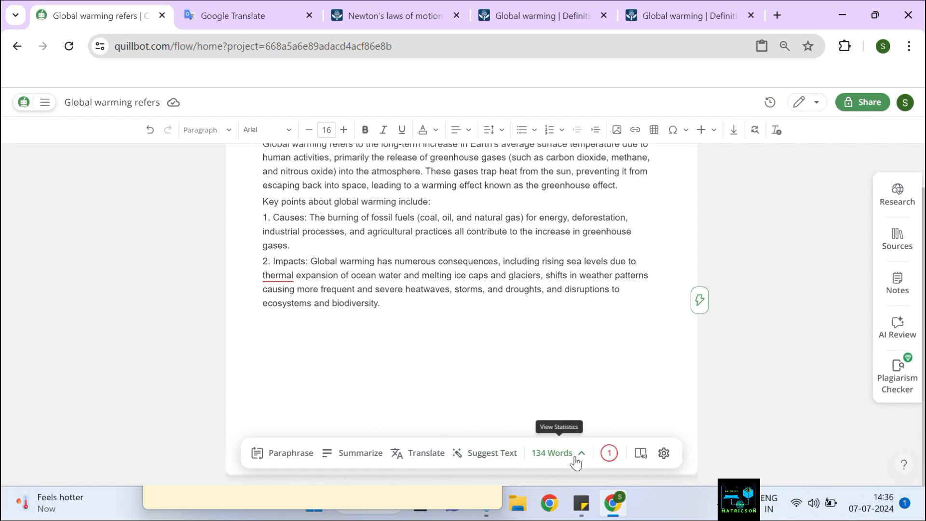
- Check the suggestion for the flagged word "thermal" and apply Fix All to the document's grammar errors
{"action": "mouse_move", "coordinate": [619, 459]}
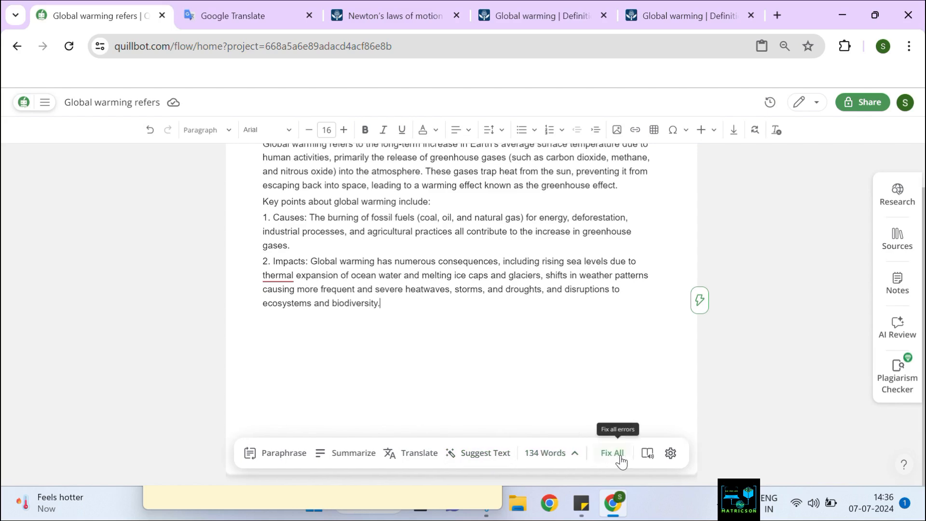
{"action": "scroll", "coordinate": [537, 285], "scroll_direction": "up", "scroll_amount": 1}
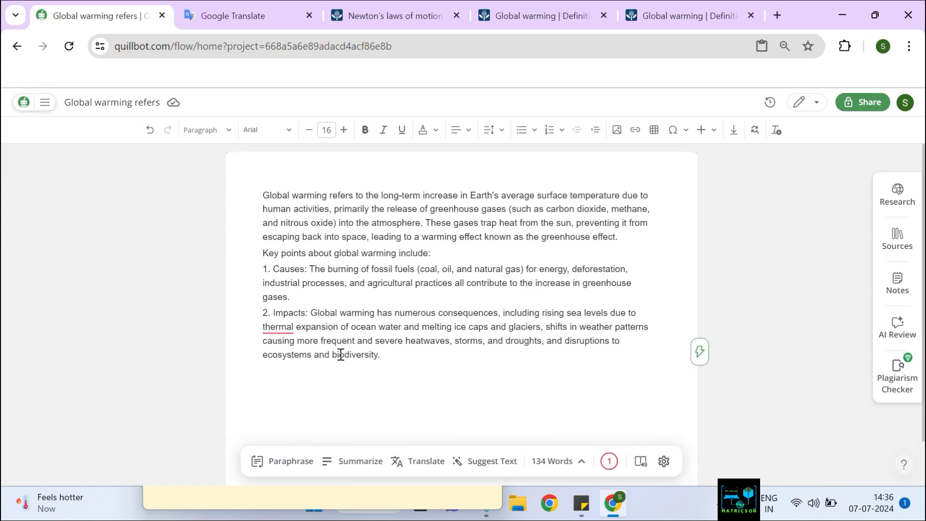
{"action": "mouse_move", "coordinate": [280, 332]}
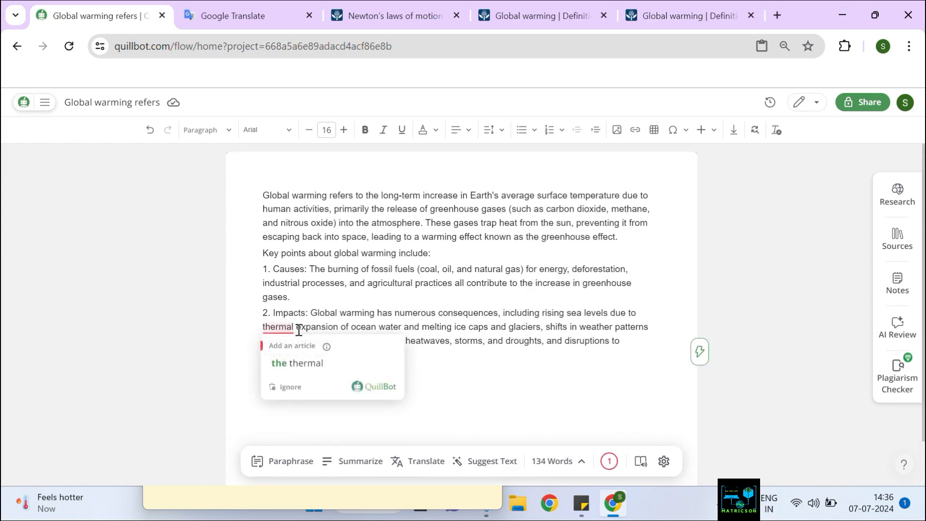
{"action": "left_click", "coordinate": [611, 460]}
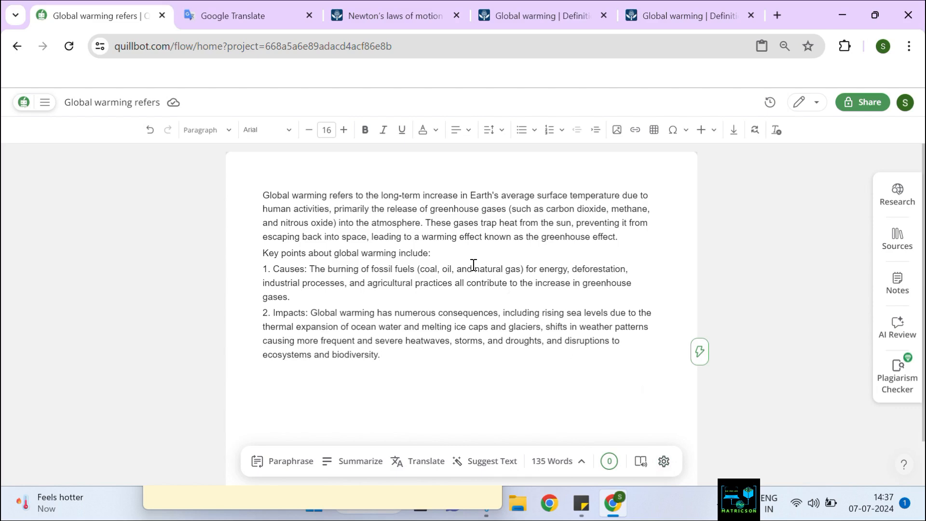
- Paraphrase the whole global warming text in Standard mode, review the rewording and close the Paraphraser without replacing the text
{"action": "key", "text": "ctrl+a"}
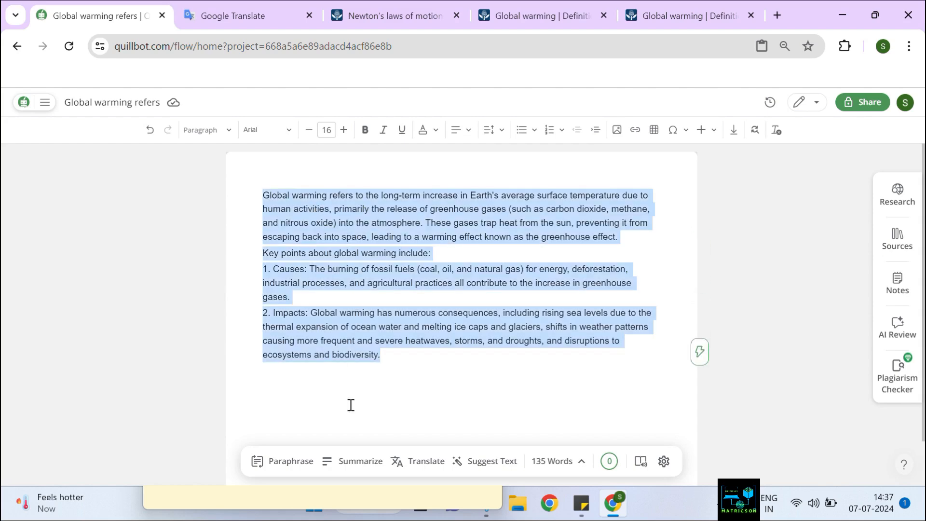
{"action": "left_click", "coordinate": [289, 463]}
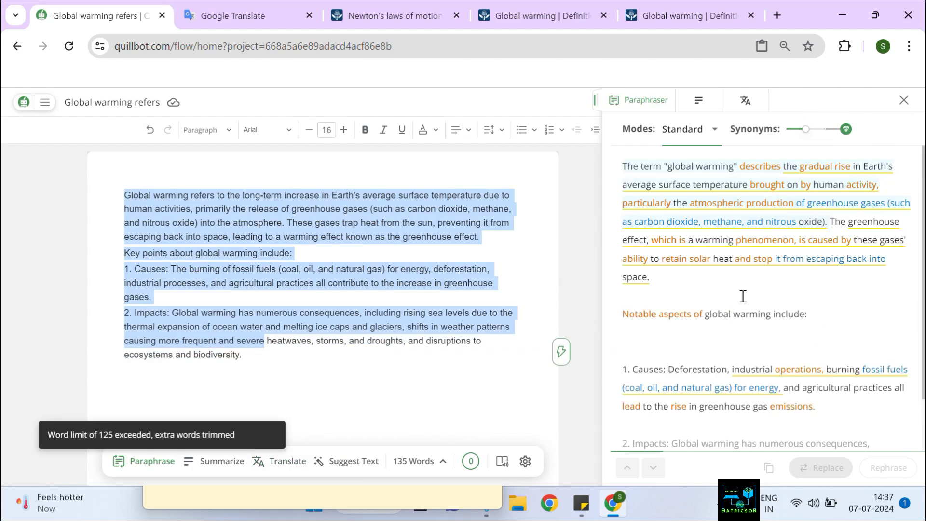
{"action": "scroll", "coordinate": [742, 296], "scroll_direction": "up", "scroll_amount": 2}
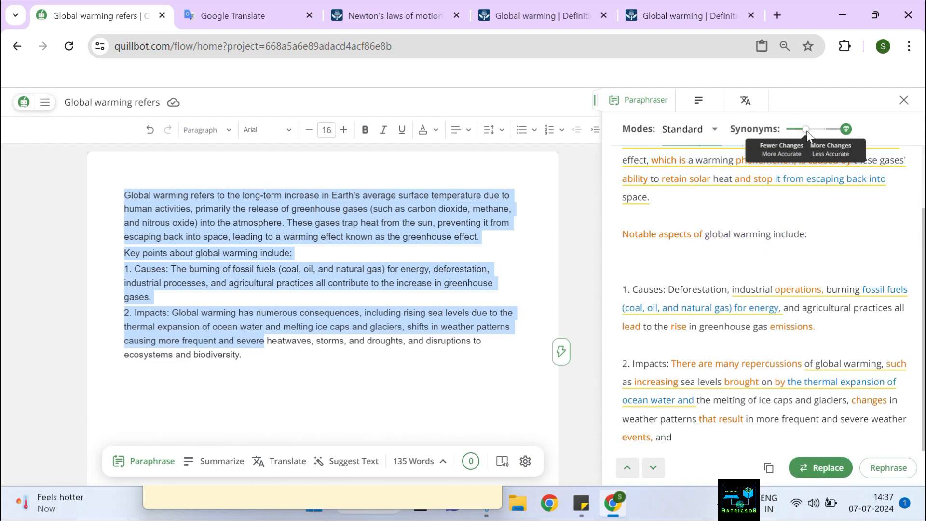
{"action": "left_click", "coordinate": [904, 100]}
{"action": "left_click", "coordinate": [496, 389]}
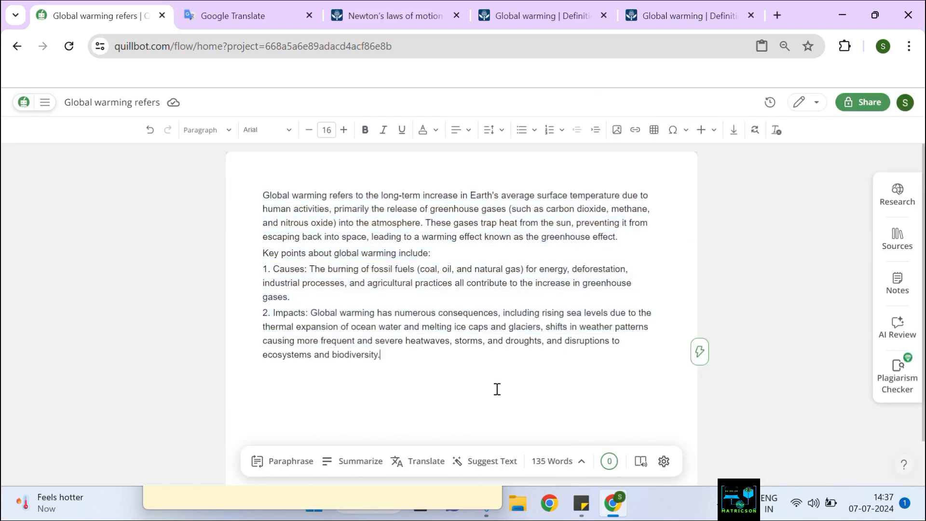
- Summarize the whole global warming text in Paragraph mode, review the summary and close the Summarizer without inserting it
{"action": "key", "text": "ctrl+a"}
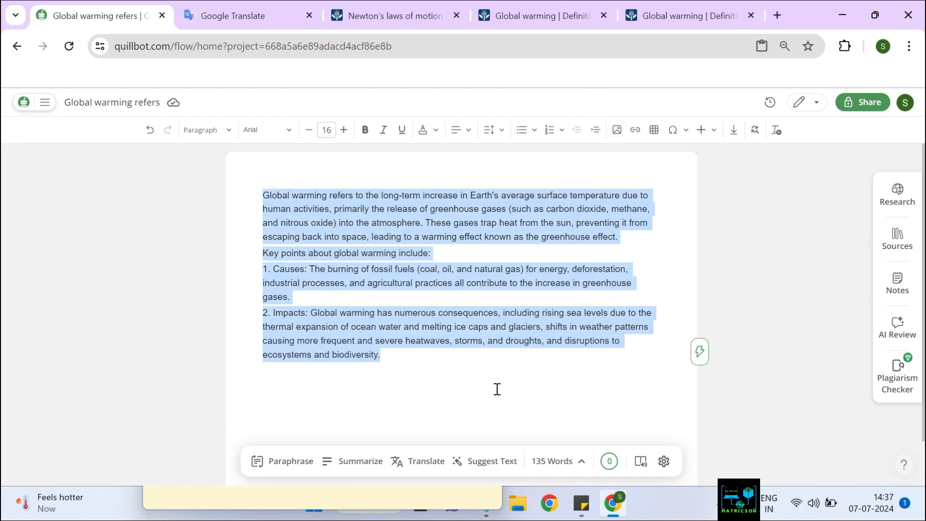
{"action": "left_click", "coordinate": [361, 462]}
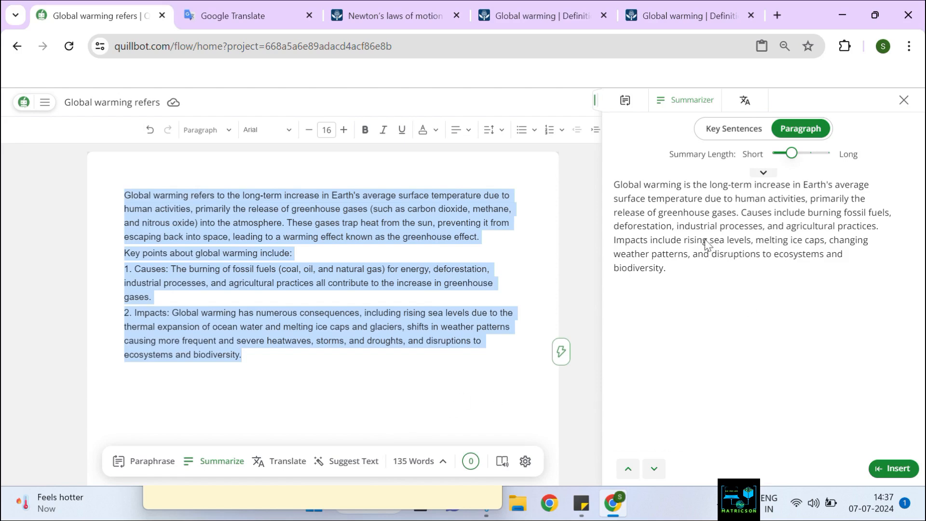
{"action": "left_click", "coordinate": [903, 99]}
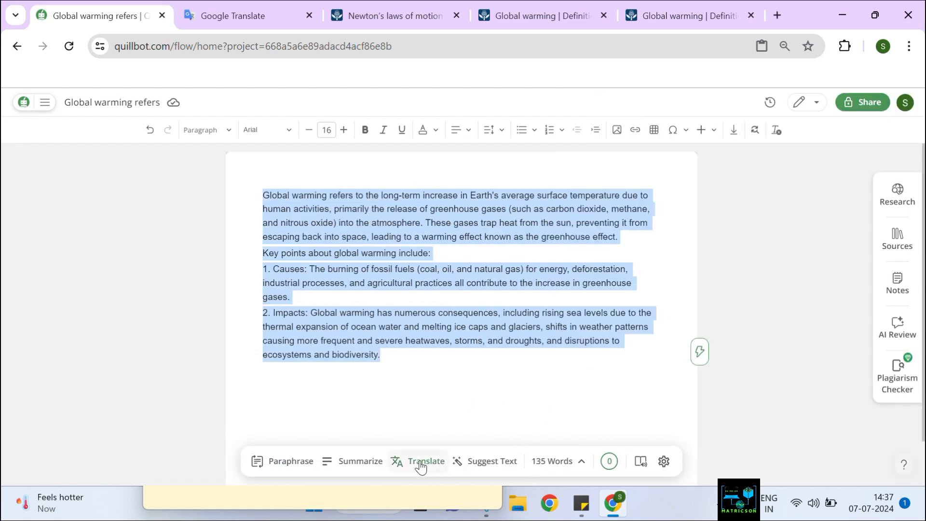
- Translate the global warming text to Hindi, review the translation and close the Translator without replacing the original
{"action": "left_click", "coordinate": [420, 463]}
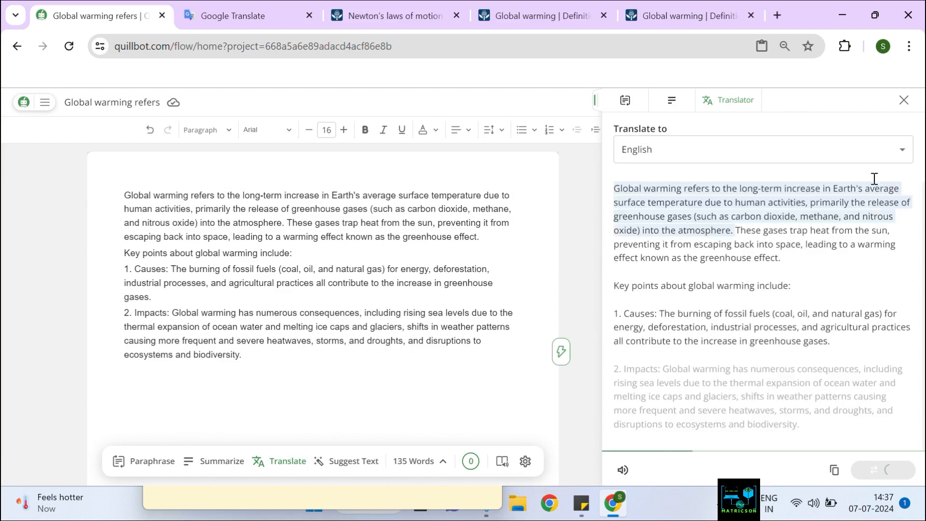
{"action": "left_click", "coordinate": [902, 149]}
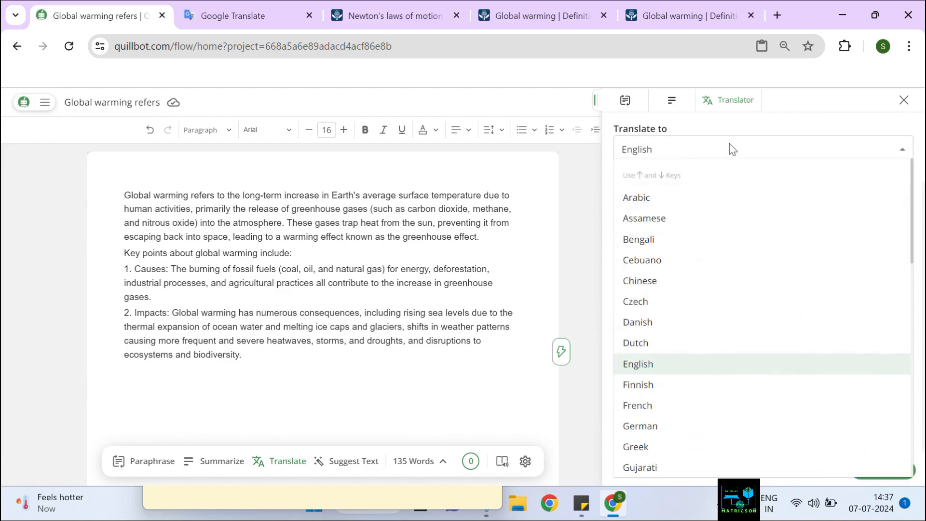
{"action": "left_click", "coordinate": [729, 149]}
{"action": "left_click", "coordinate": [900, 151]}
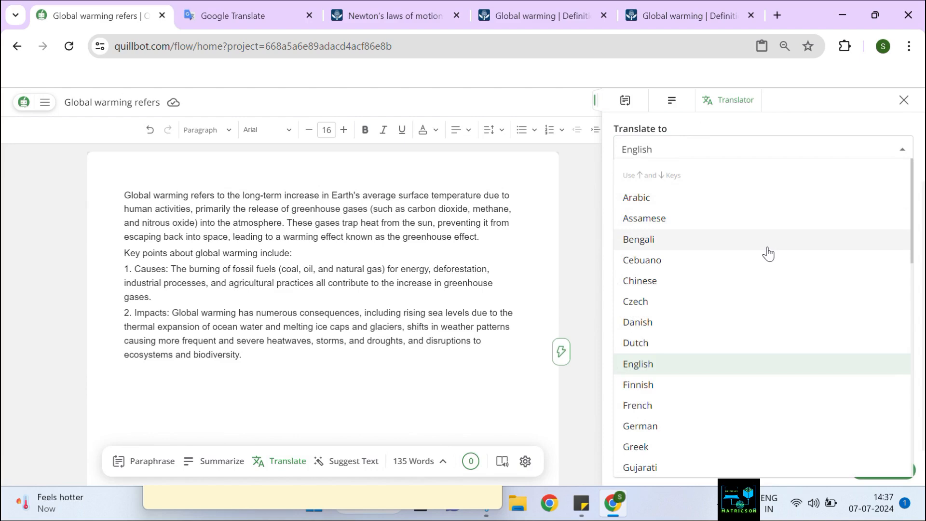
{"action": "scroll", "coordinate": [772, 260], "scroll_direction": "down", "scroll_amount": 12}
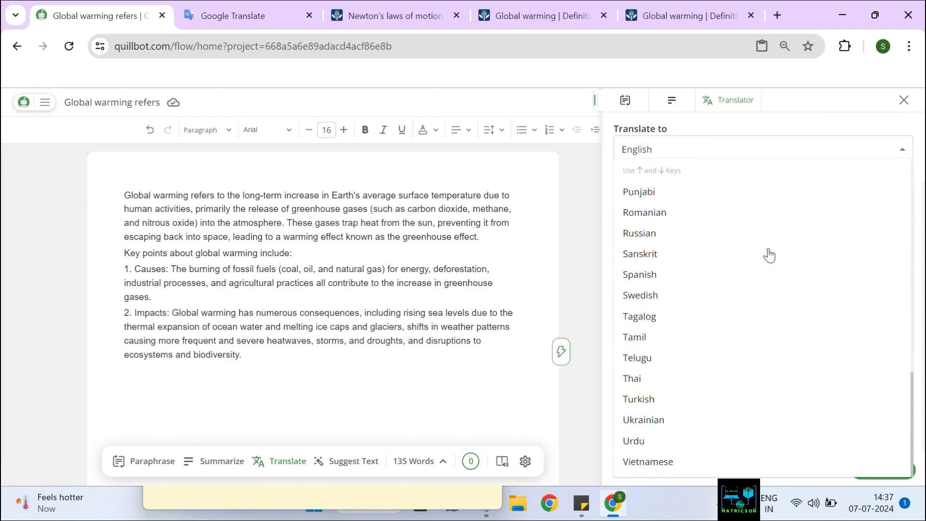
{"action": "scroll", "coordinate": [777, 275], "scroll_direction": "up", "scroll_amount": 10}
{"action": "scroll", "coordinate": [723, 284], "scroll_direction": "down", "scroll_amount": 1}
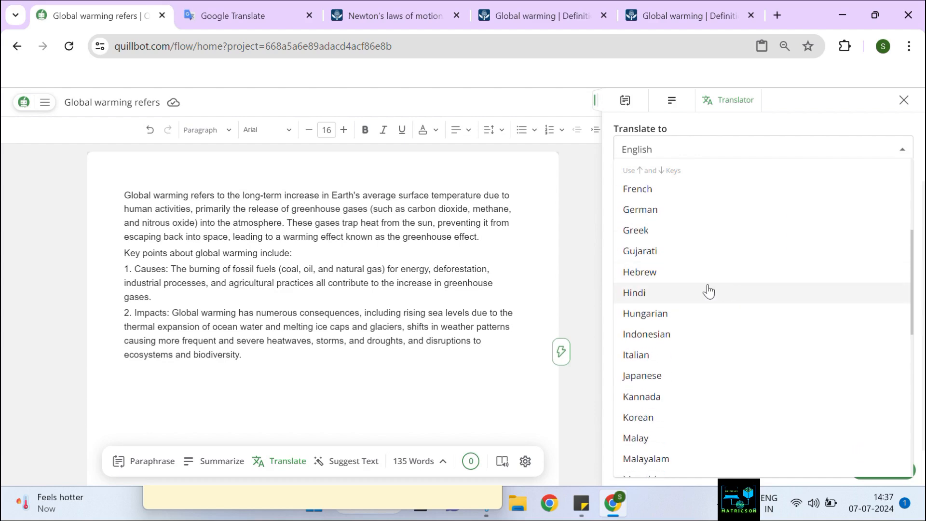
{"action": "left_click", "coordinate": [655, 295]}
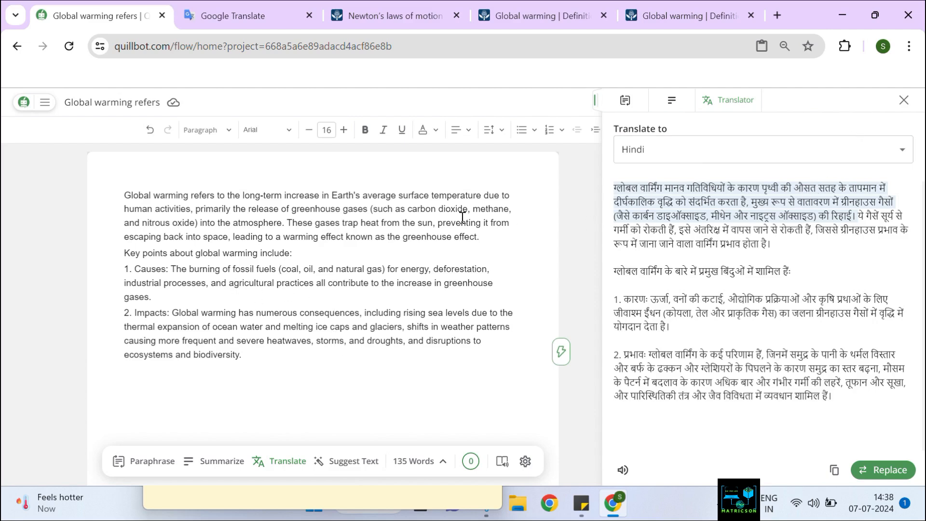
{"action": "left_click", "coordinate": [904, 100]}
{"action": "left_click", "coordinate": [904, 100]}
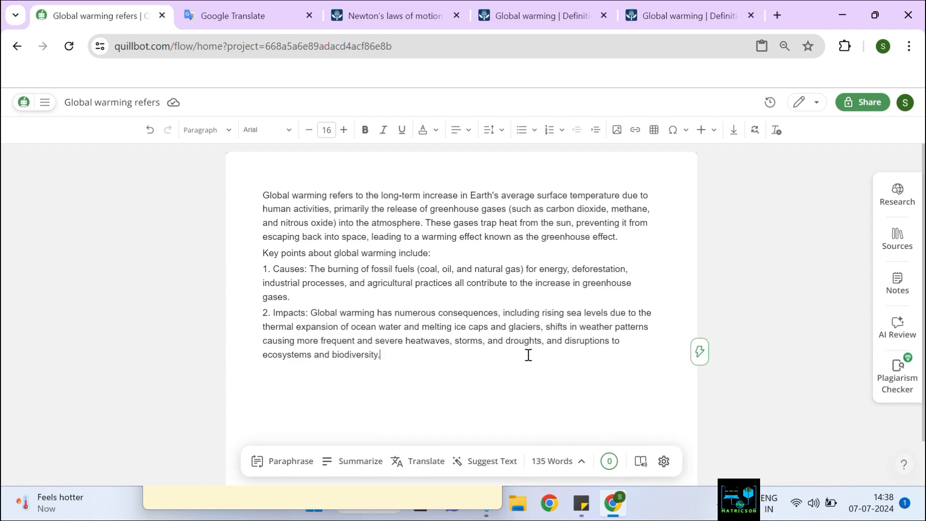
- Dictate a short spoken passage, pause the recording and insert the transcript after the final sentence of the document
{"action": "key", "text": "ctrl+a"}
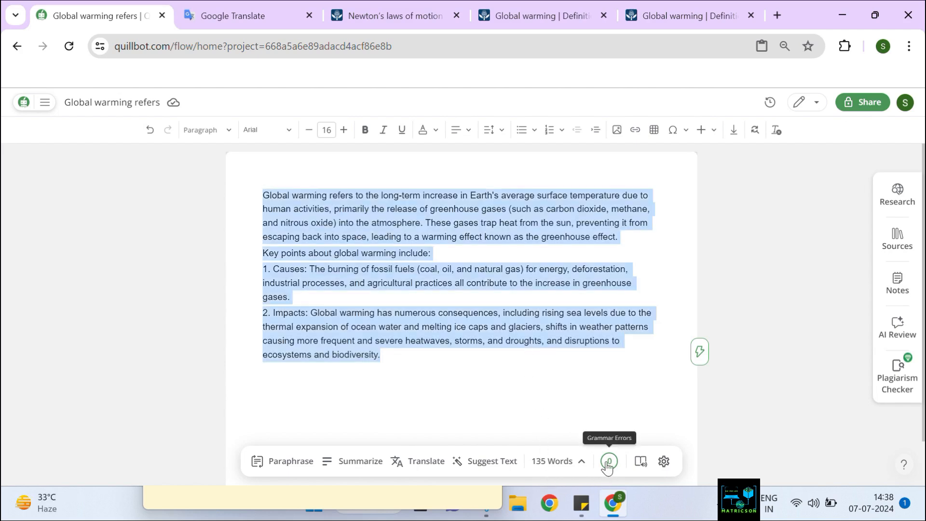
{"action": "left_click", "coordinate": [570, 365]}
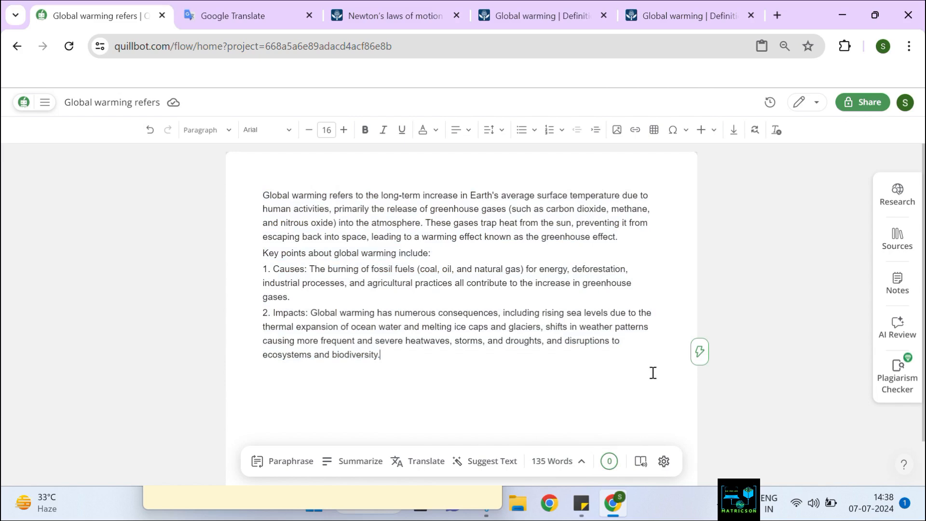
{"action": "left_click", "coordinate": [641, 465]}
{"action": "left_click", "coordinate": [641, 466]}
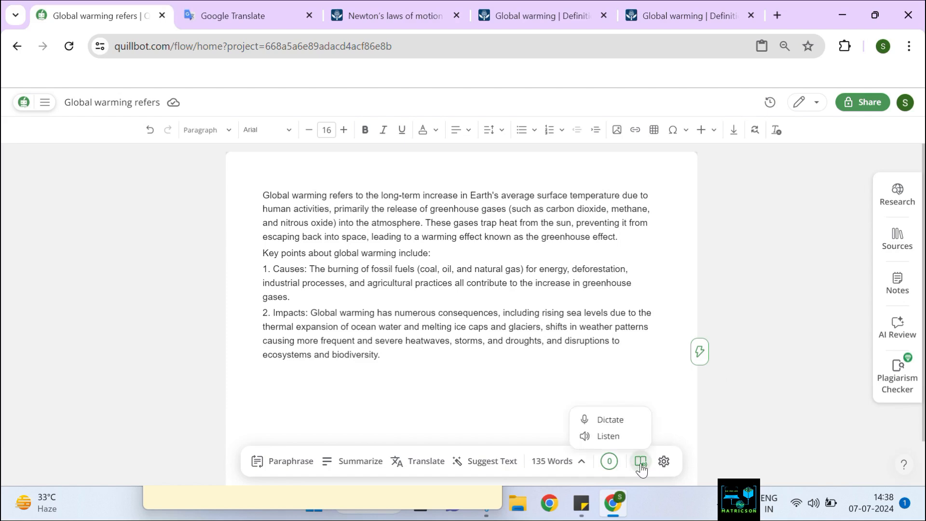
{"action": "left_click", "coordinate": [610, 420]}
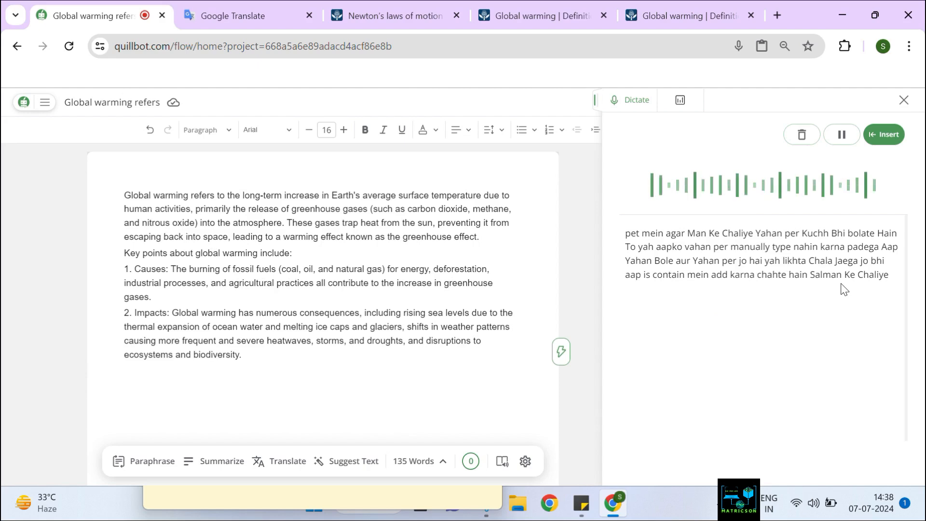
{"action": "left_click", "coordinate": [841, 135]}
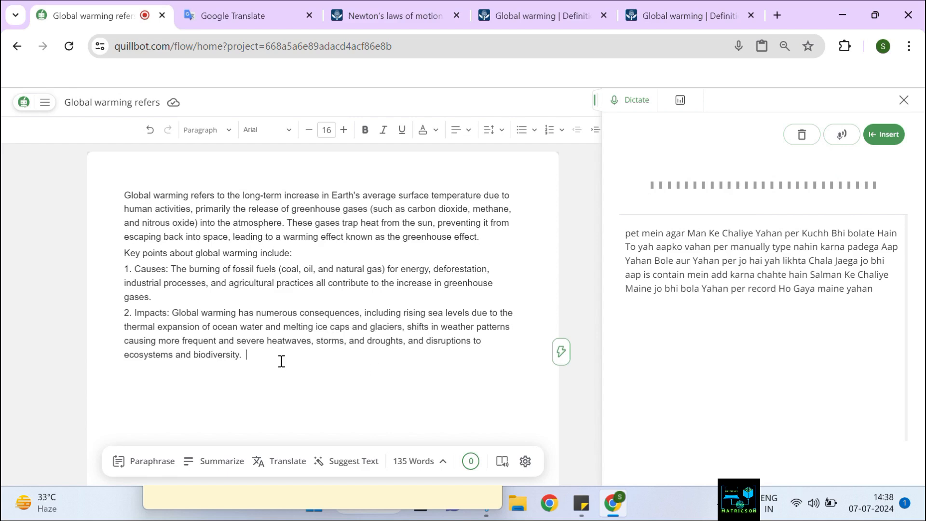
{"action": "left_click", "coordinate": [882, 140]}
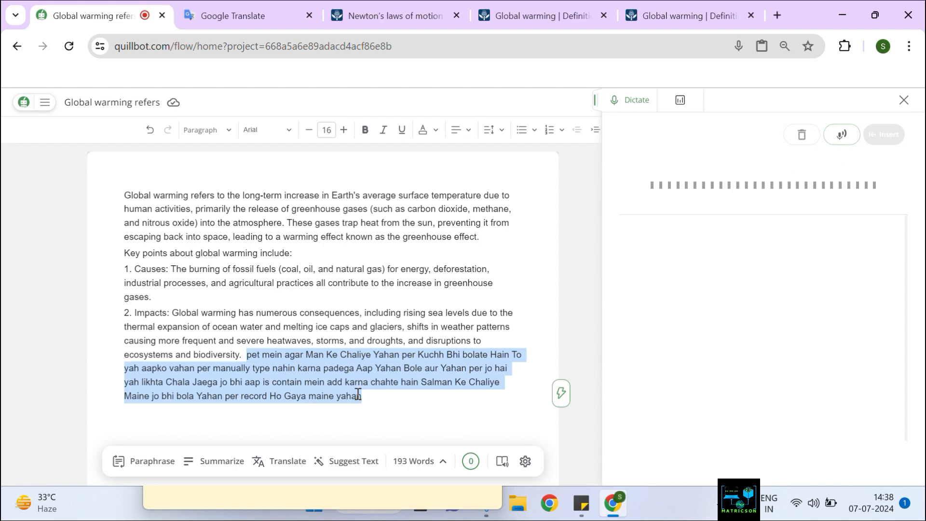
{"action": "left_click", "coordinate": [903, 103]}
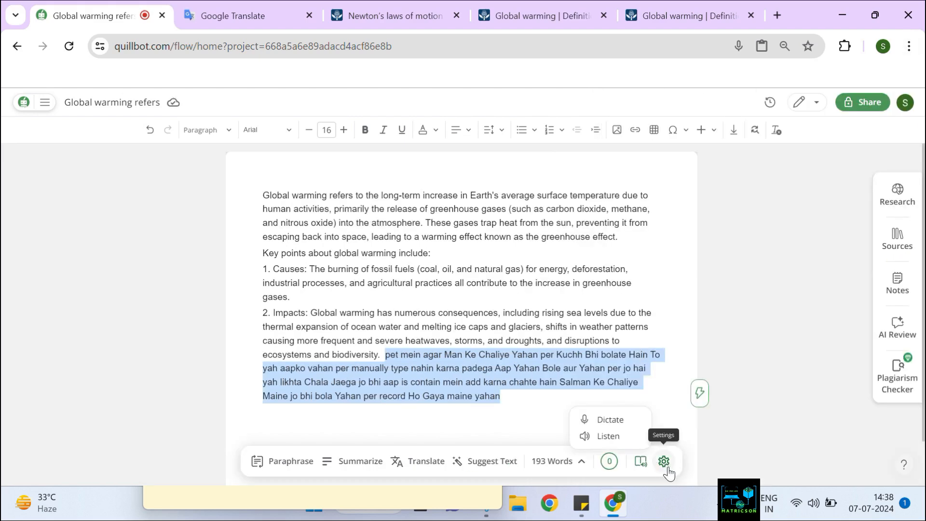
- Listen to the whole document read aloud in the Mark voice, check the playback speed options and pause the reading
{"action": "left_click", "coordinate": [517, 272]}
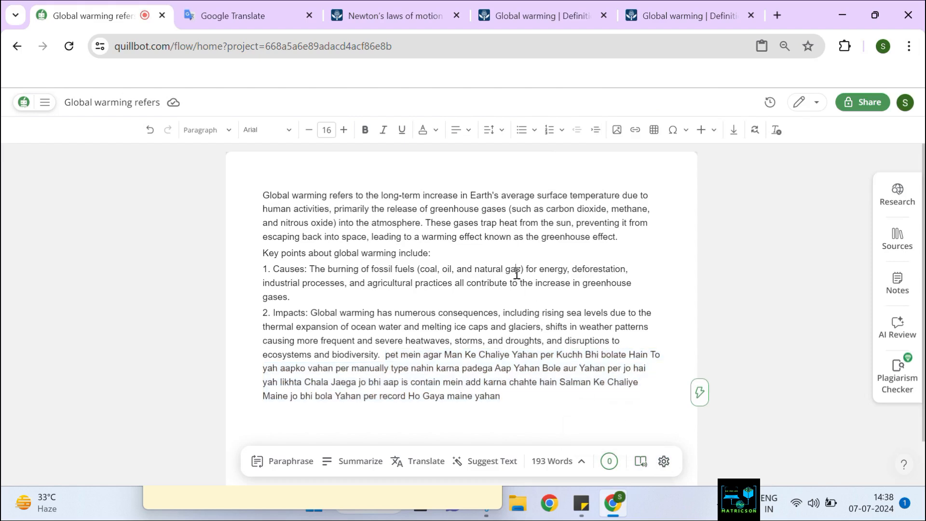
{"action": "key", "text": "ctrl+a"}
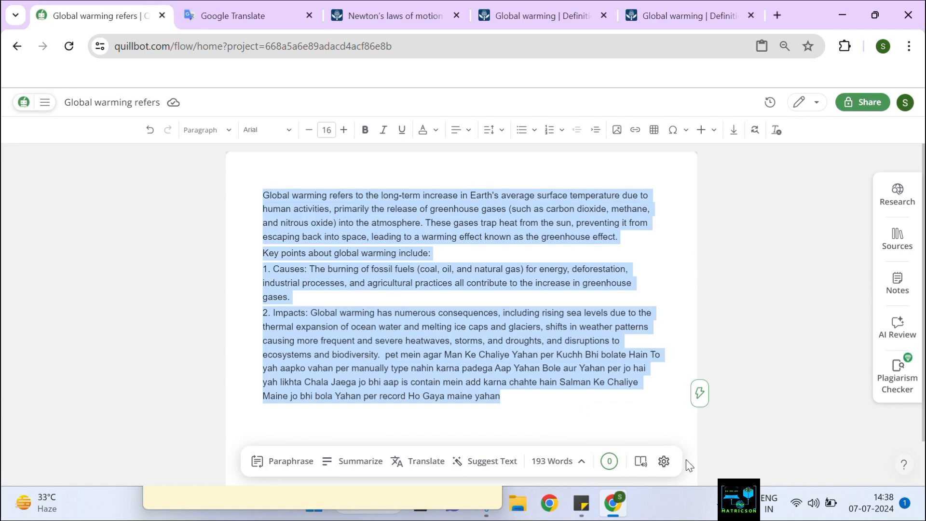
{"action": "mouse_move", "coordinate": [646, 467]}
{"action": "left_click", "coordinate": [606, 435]}
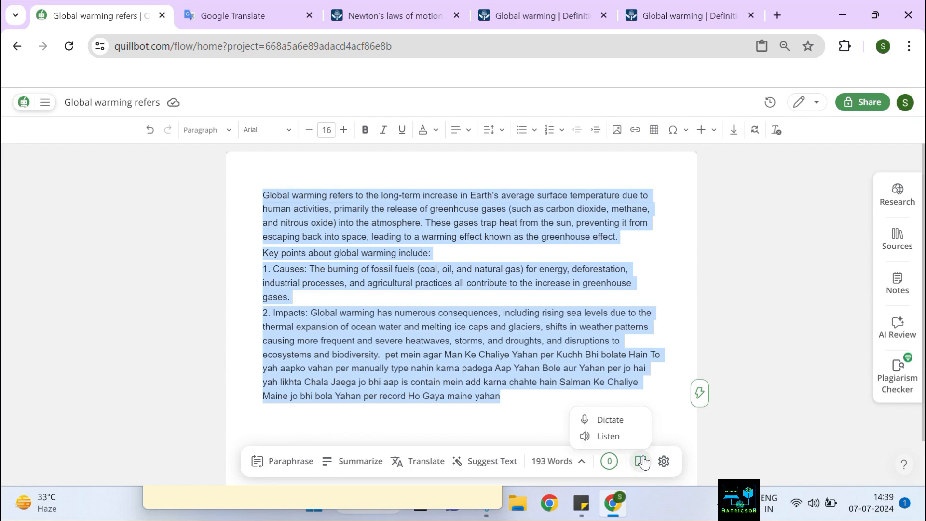
{"action": "left_click", "coordinate": [619, 437]}
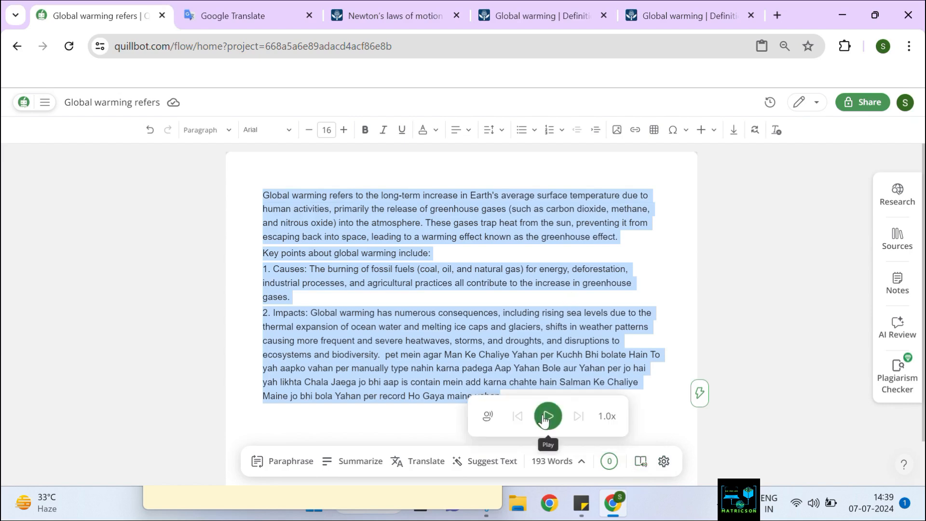
{"action": "left_click", "coordinate": [491, 419]}
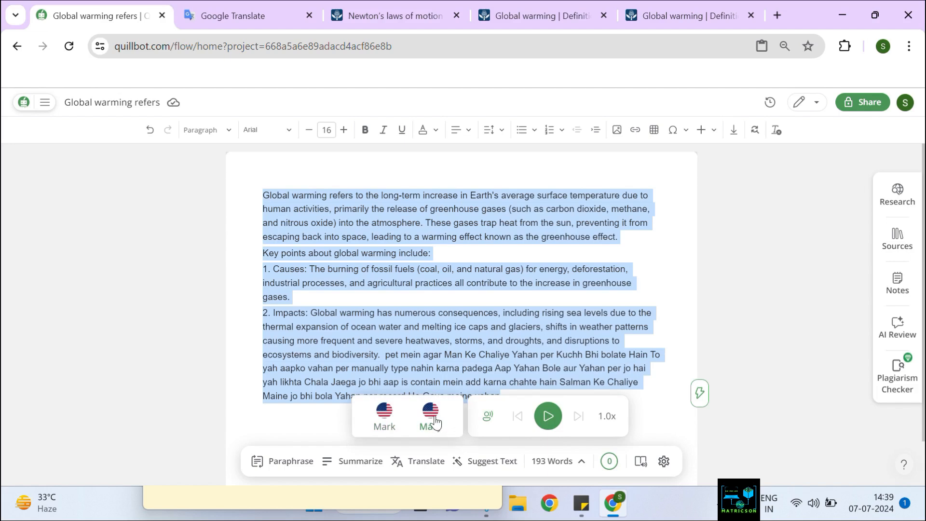
{"action": "left_click", "coordinate": [397, 424]}
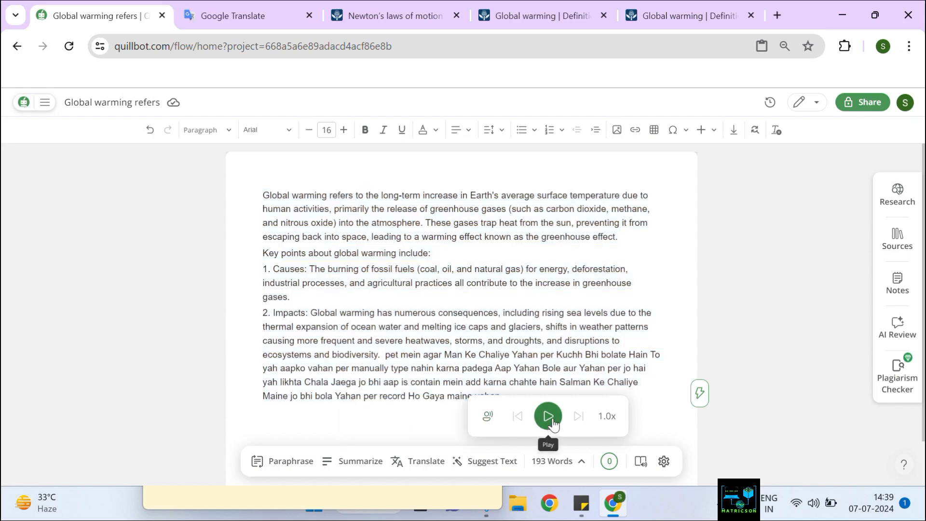
{"action": "left_click", "coordinate": [549, 417]}
{"action": "left_click", "coordinate": [606, 415]}
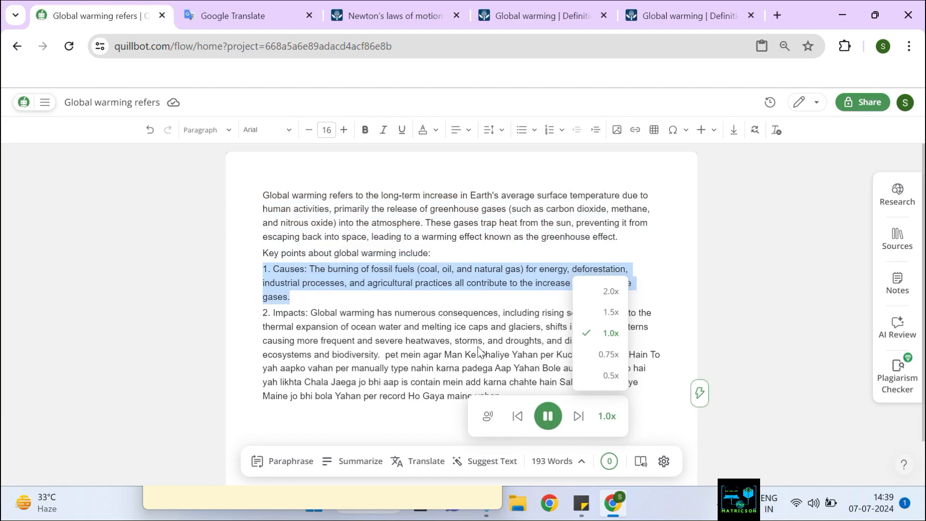
{"action": "left_click", "coordinate": [551, 420]}
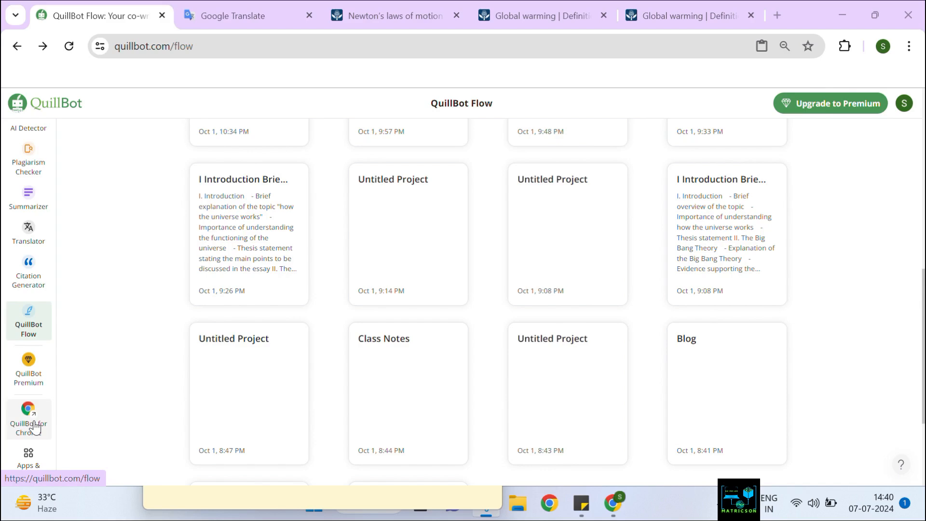
{"action": "scroll", "coordinate": [75, 307], "scroll_direction": "down", "scroll_amount": 4}
{"action": "mouse_move", "coordinate": [32, 454]}
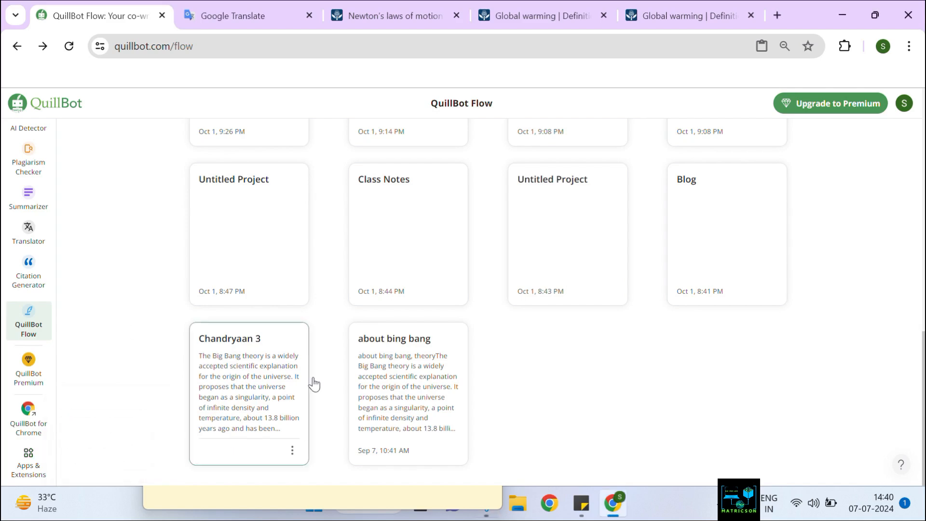
{"action": "scroll", "coordinate": [428, 406], "scroll_direction": "up", "scroll_amount": 15}
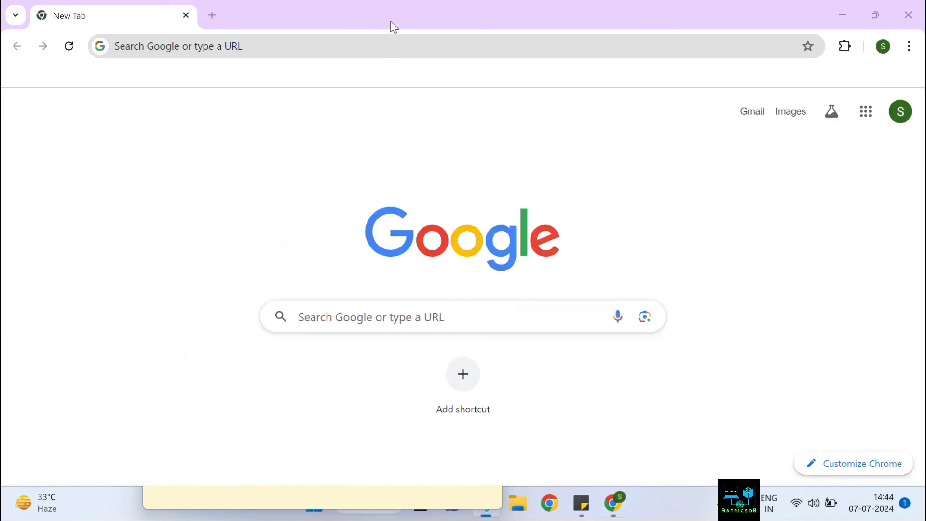
- Open the Perplexity website from the new browser tab
{"action": "left_click", "coordinate": [254, 45]}
{"action": "type", "text": "p"}
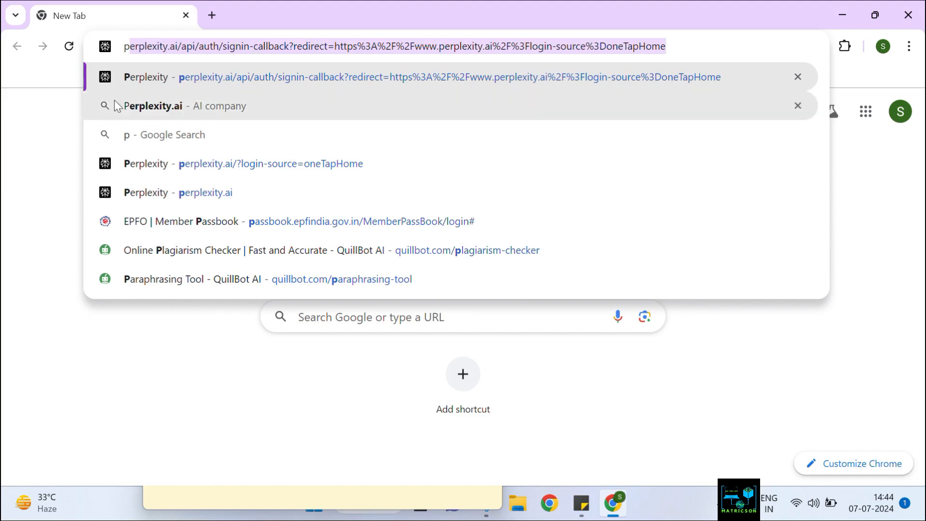
{"action": "left_click", "coordinate": [183, 77]}
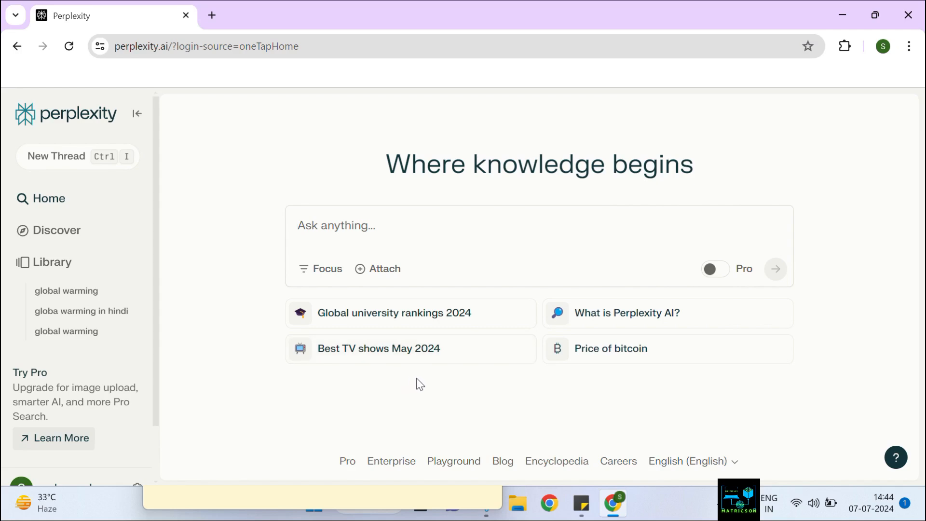
- Enter "laws of motion" as the new question for Perplexity
{"action": "left_click", "coordinate": [433, 231]}
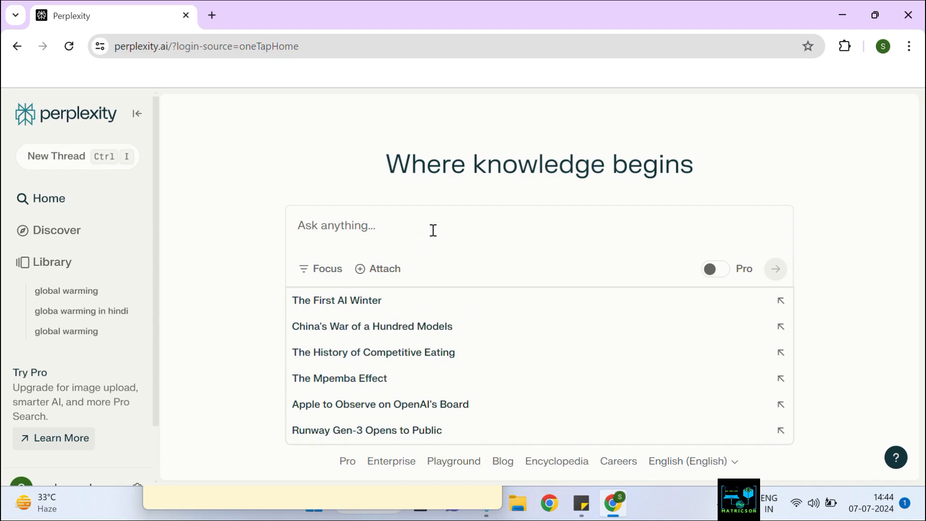
{"action": "type", "text": "laaw"}
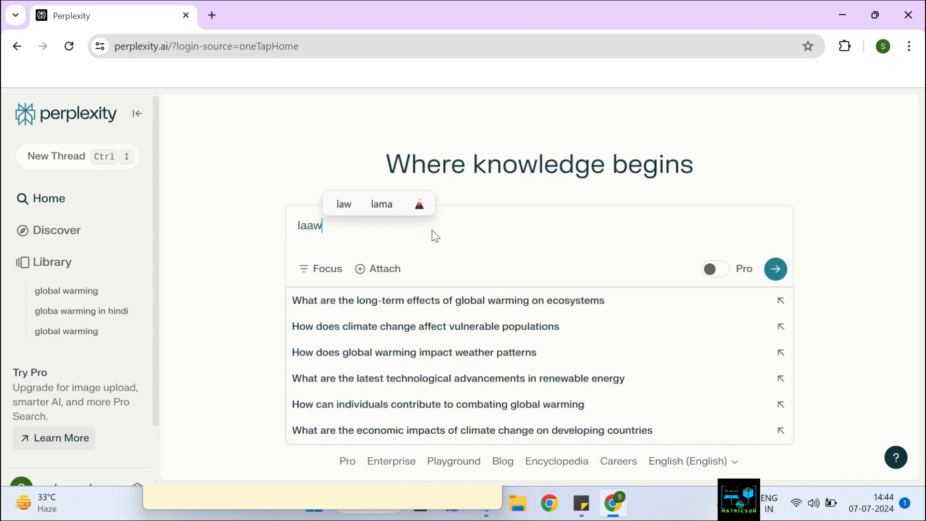
{"action": "key", "text": "BackSpace"}
{"action": "key", "text": "BackSpace"}
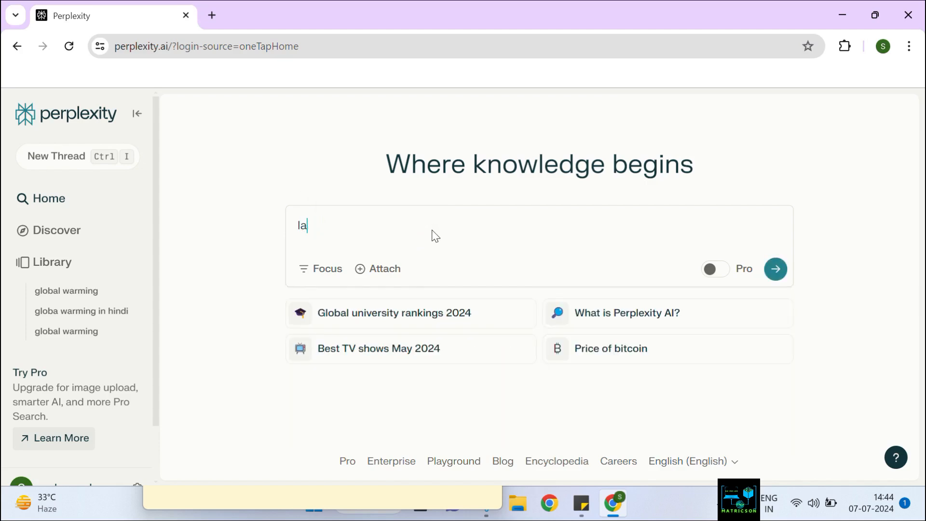
{"action": "type", "text": "w"}
{"action": "key", "text": "BackSpace"}
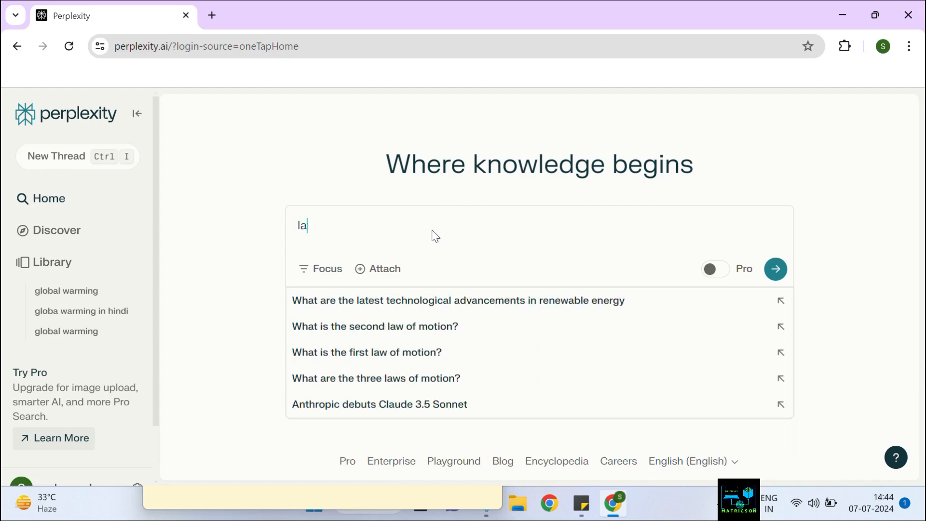
{"action": "type", "text": "ws "}
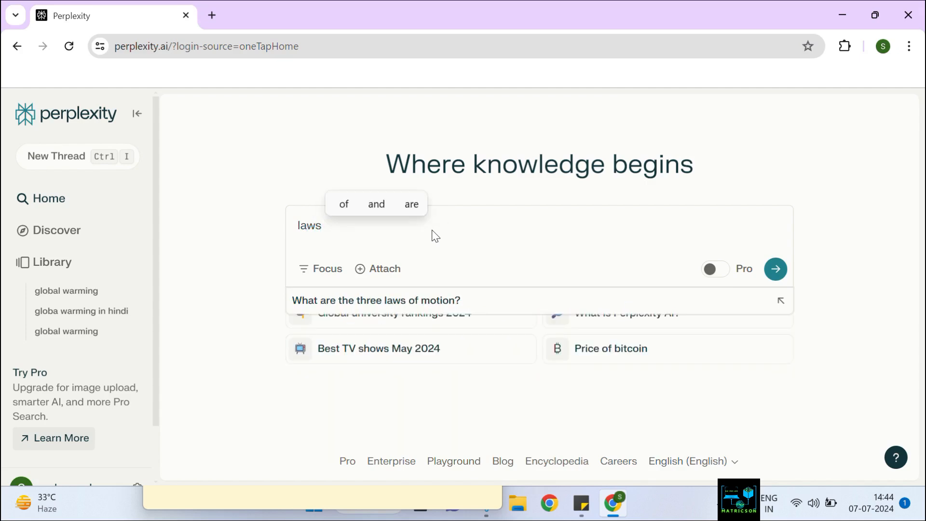
{"action": "type", "text": "of "}
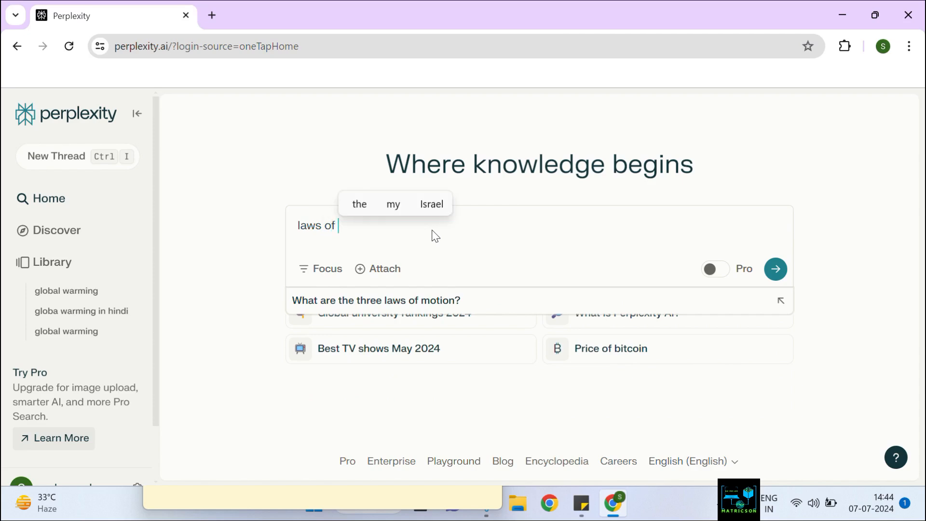
{"action": "type", "text": "moth"}
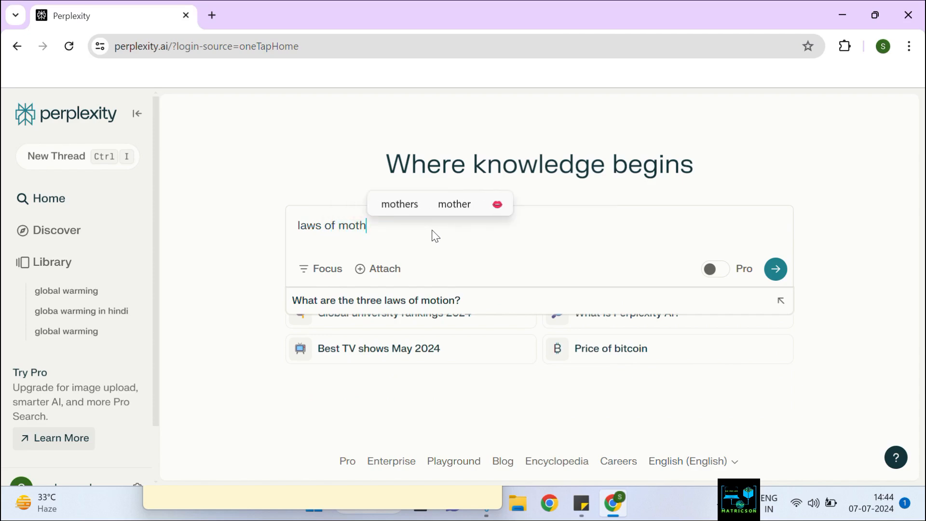
{"action": "key", "text": "BackSpace"}
{"action": "type", "text": "io"}
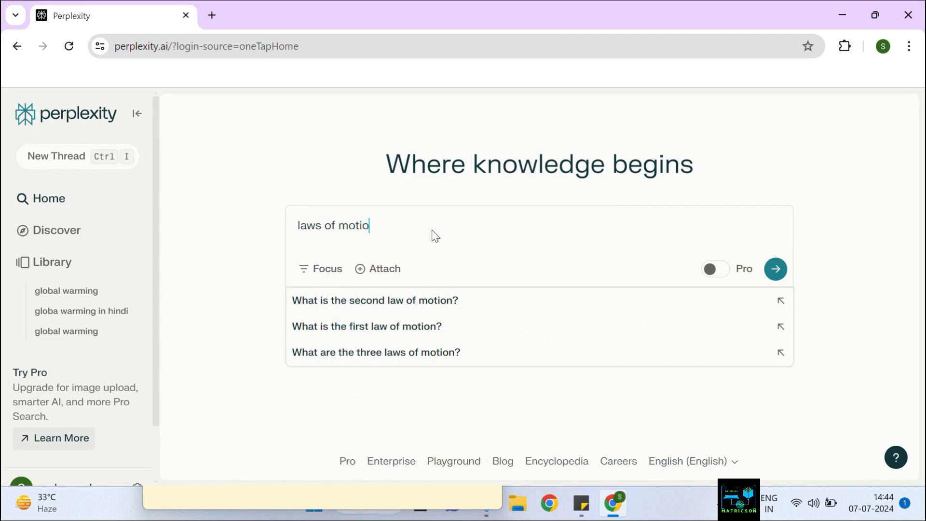
{"action": "type", "text": "n"}
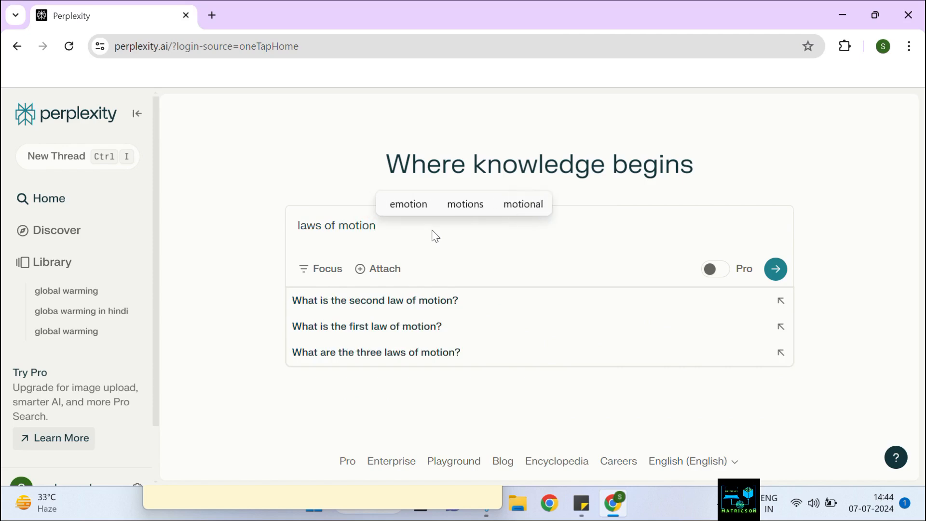
- Turn on Pro Search for the laws of motion question and submit it
{"action": "mouse_move", "coordinate": [718, 276]}
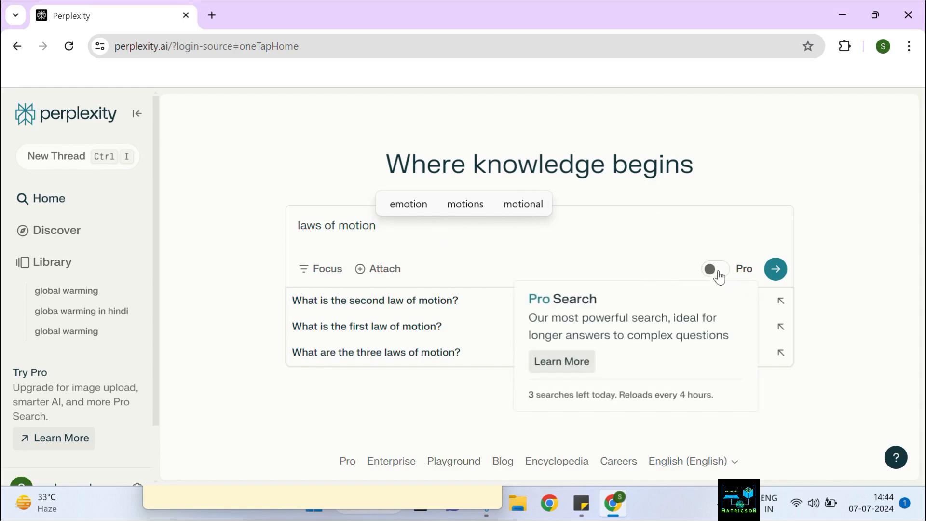
{"action": "left_click", "coordinate": [718, 276]}
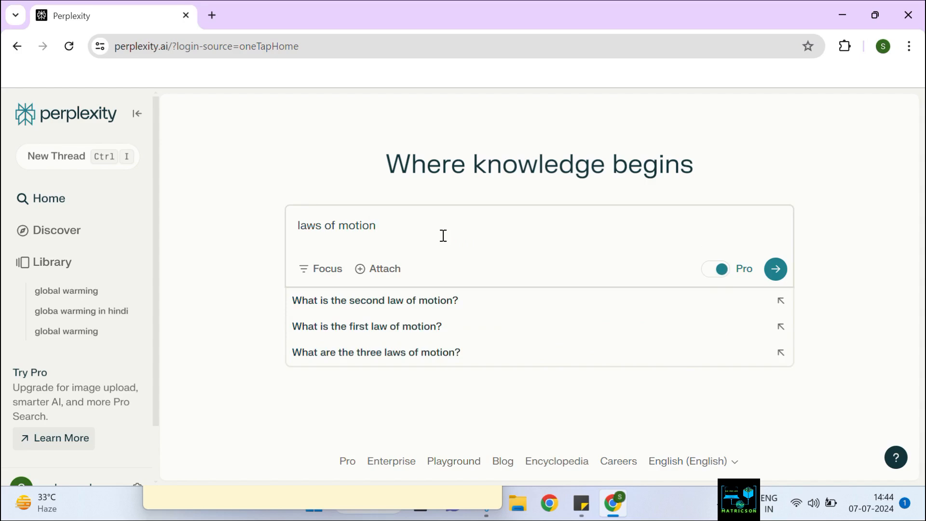
{"action": "left_click", "coordinate": [776, 275]}
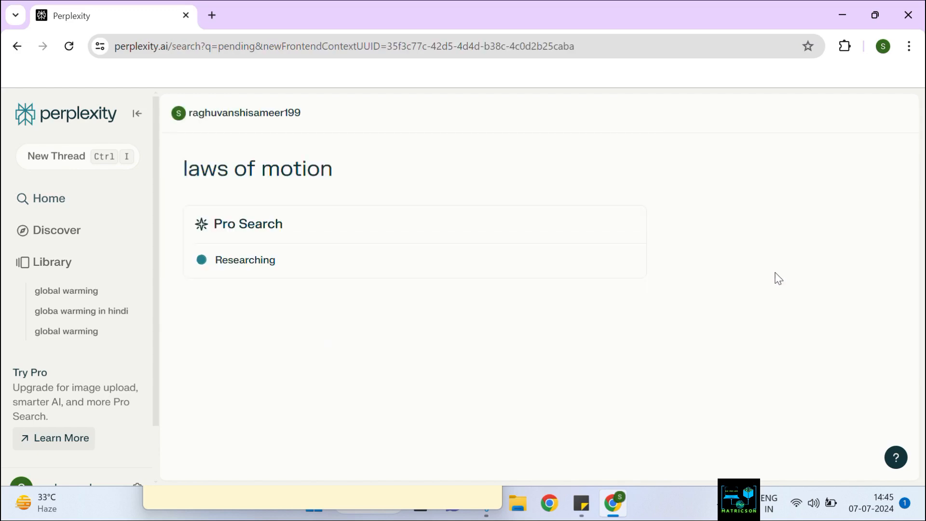
- Read through the generated laws of motion answer, including its sources, examples and suggested related questions
{"action": "scroll", "coordinate": [516, 174], "scroll_direction": "down", "scroll_amount": 1}
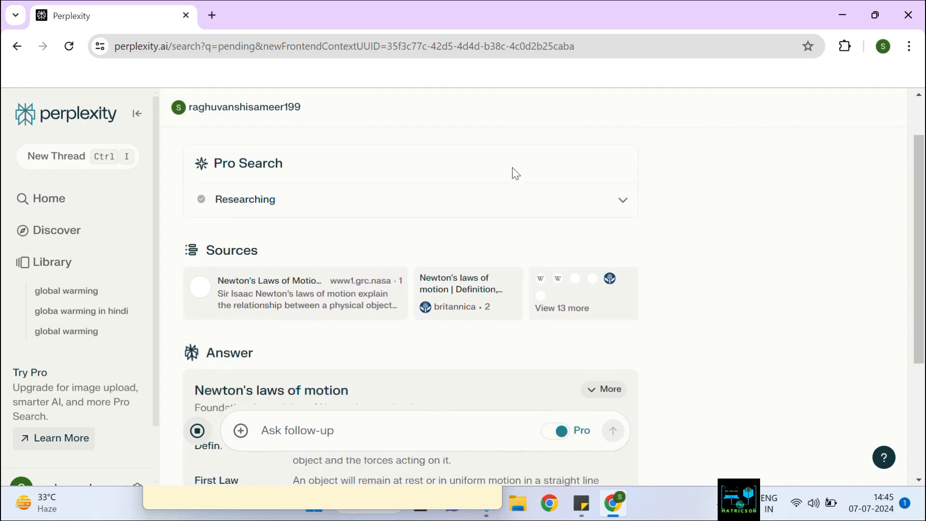
{"action": "scroll", "coordinate": [515, 172], "scroll_direction": "down", "scroll_amount": 7}
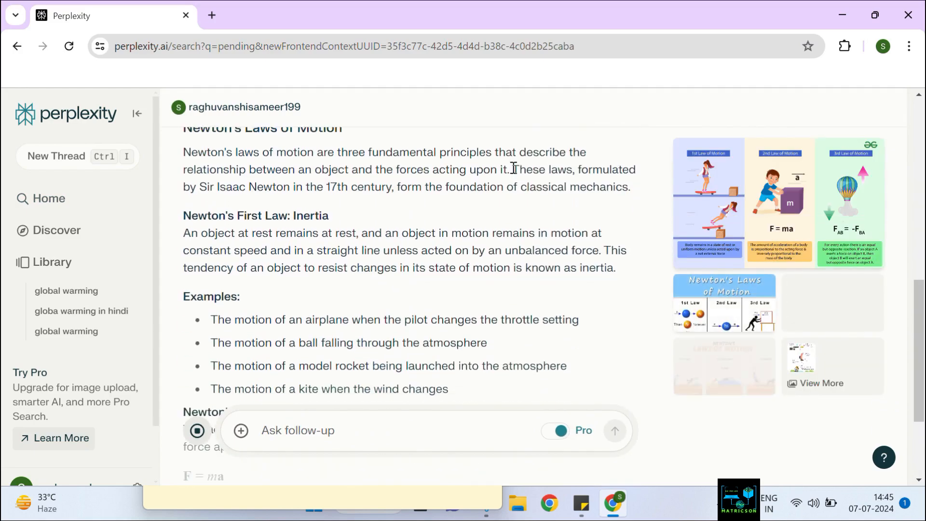
{"action": "scroll", "coordinate": [514, 169], "scroll_direction": "down", "scroll_amount": 6}
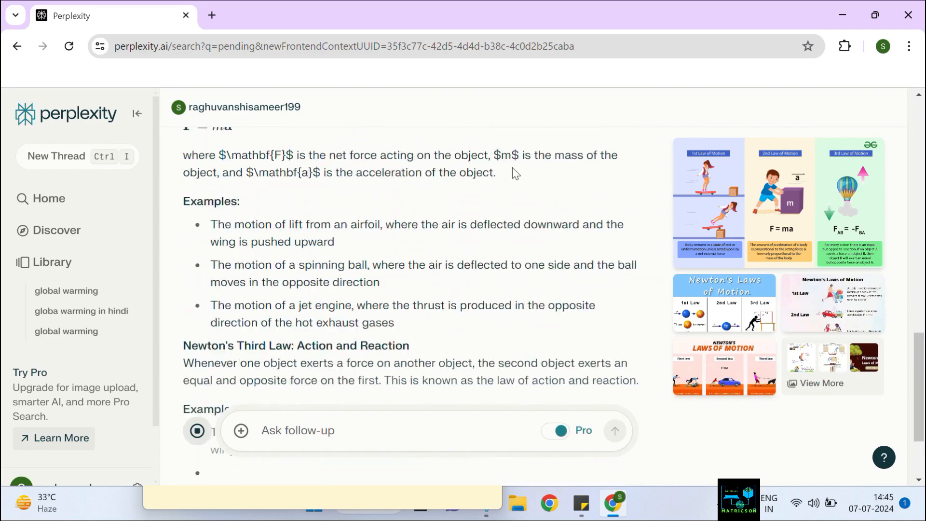
{"action": "scroll", "coordinate": [513, 170], "scroll_direction": "down", "scroll_amount": 10}
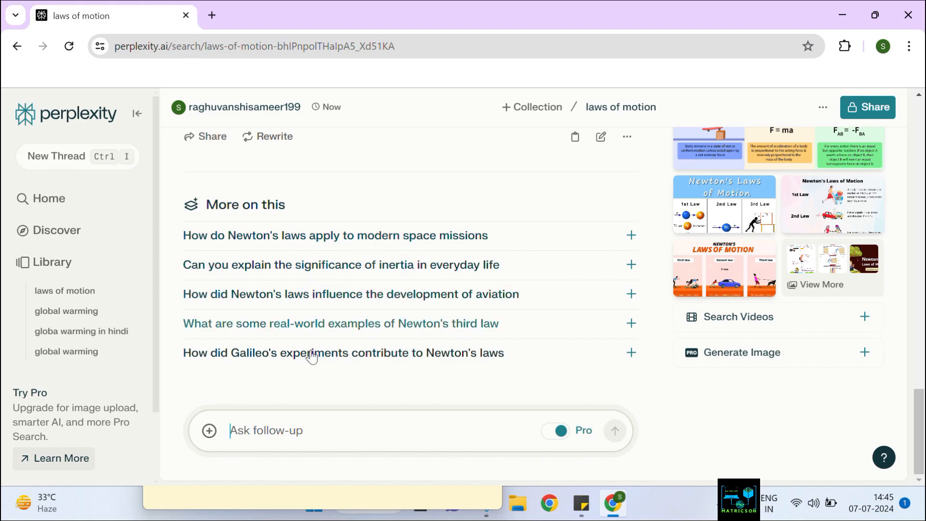
{"action": "scroll", "coordinate": [425, 295], "scroll_direction": "up", "scroll_amount": 15}
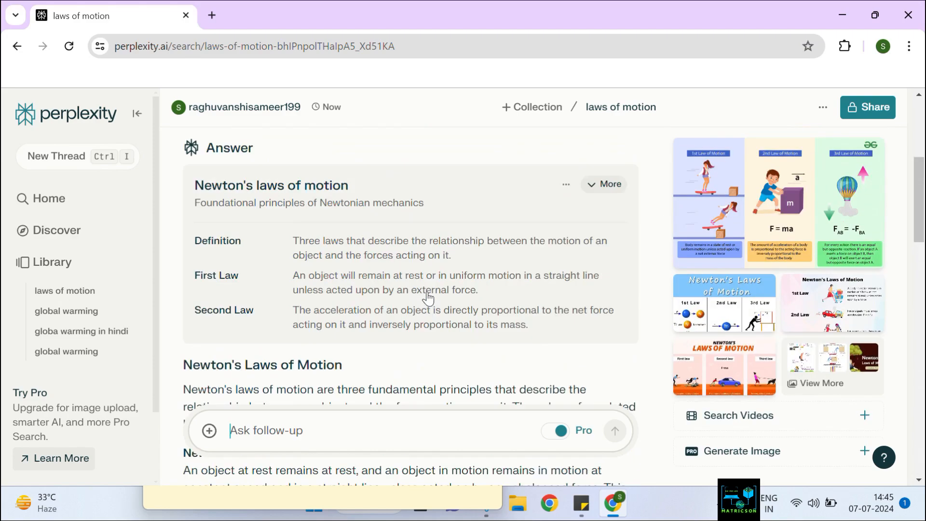
{"action": "scroll", "coordinate": [428, 298], "scroll_direction": "up", "scroll_amount": 5}
{"action": "scroll", "coordinate": [428, 297], "scroll_direction": "down", "scroll_amount": 9}
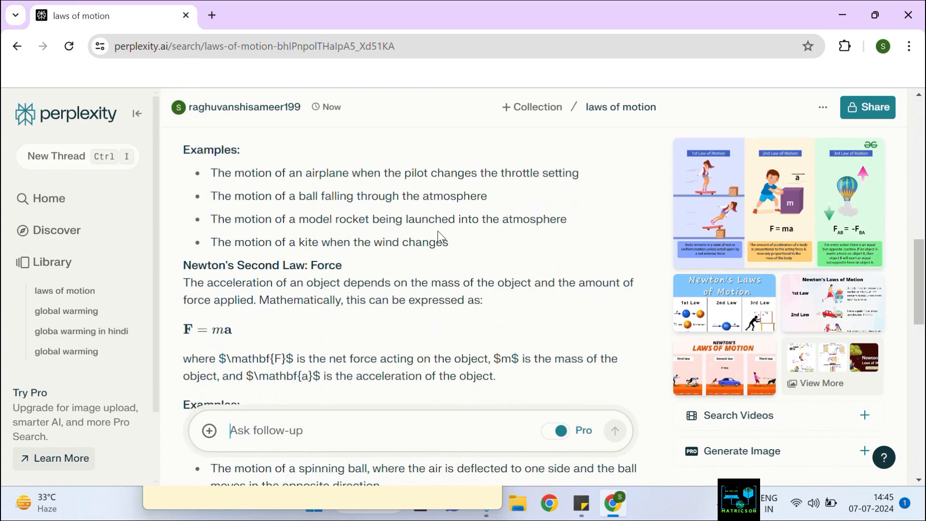
{"action": "scroll", "coordinate": [439, 237], "scroll_direction": "up", "scroll_amount": 15}
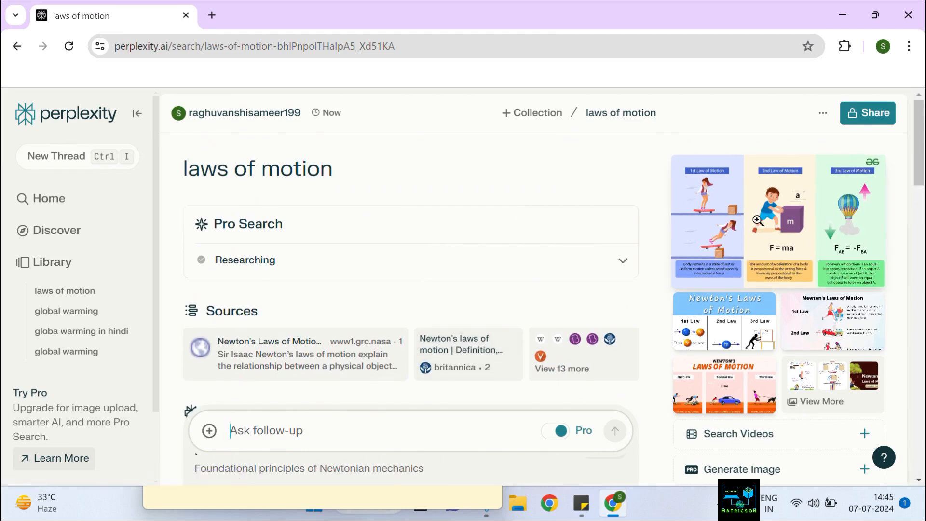
- Search for videos related to the laws of motion answer
{"action": "scroll", "coordinate": [756, 220], "scroll_direction": "down", "scroll_amount": 2}
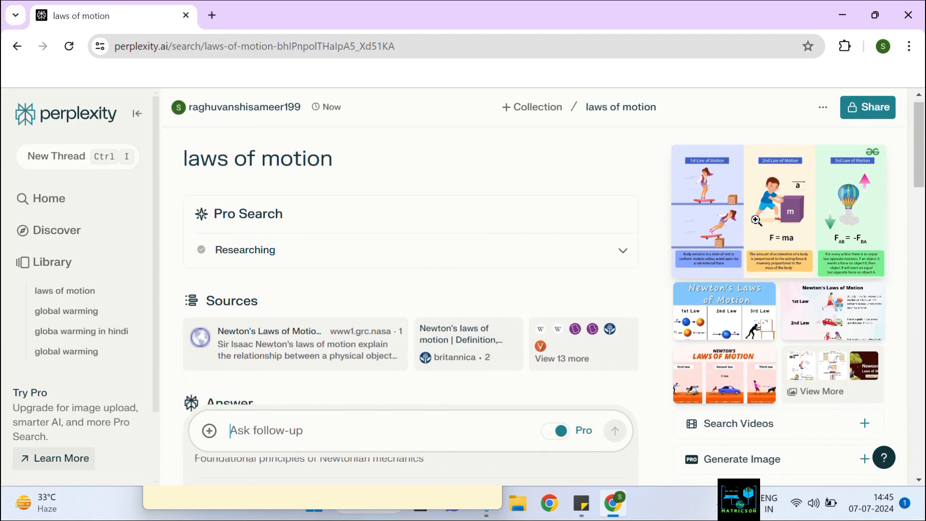
{"action": "left_click", "coordinate": [808, 427]}
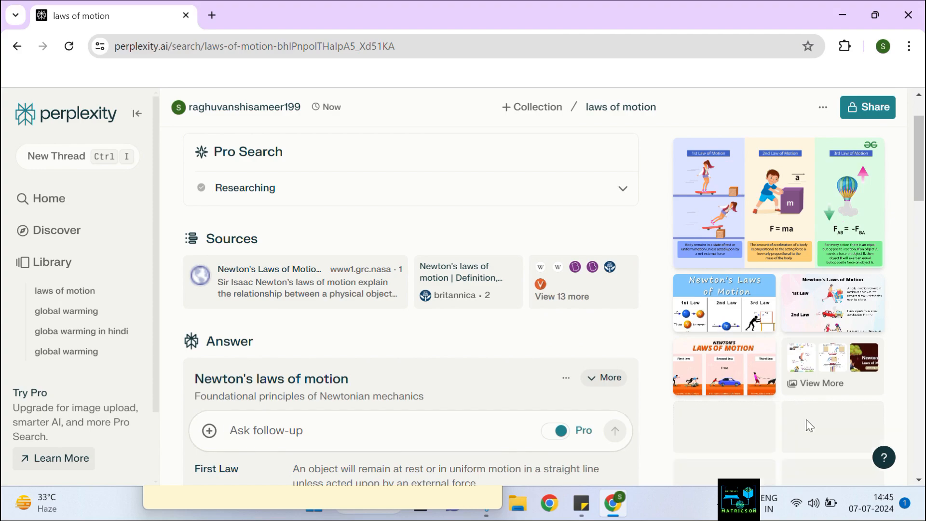
{"action": "scroll", "coordinate": [779, 322], "scroll_direction": "down", "scroll_amount": 5}
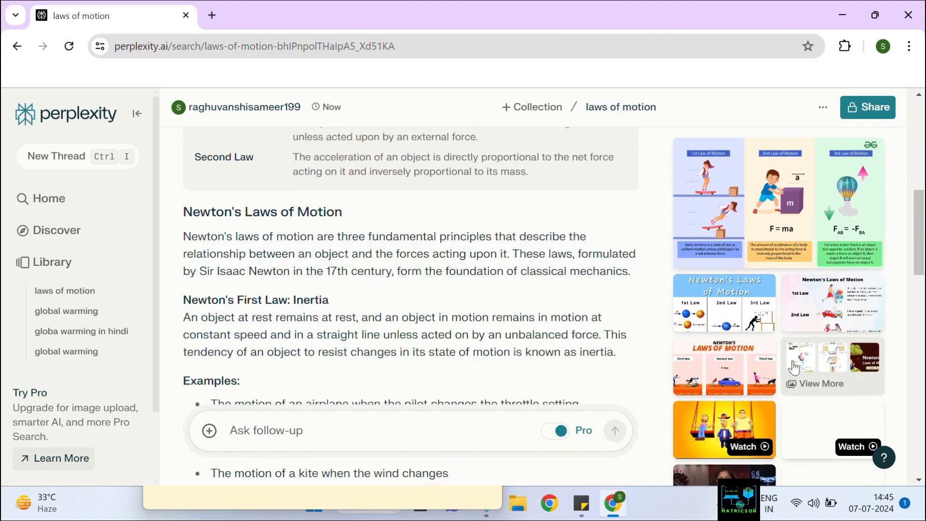
- Review the full laws of motion answer again, from the sources and summary card to the cited conclusion and related questions
{"action": "scroll", "coordinate": [805, 409], "scroll_direction": "down", "scroll_amount": 5}
{"action": "scroll", "coordinate": [844, 338], "scroll_direction": "down", "scroll_amount": 3}
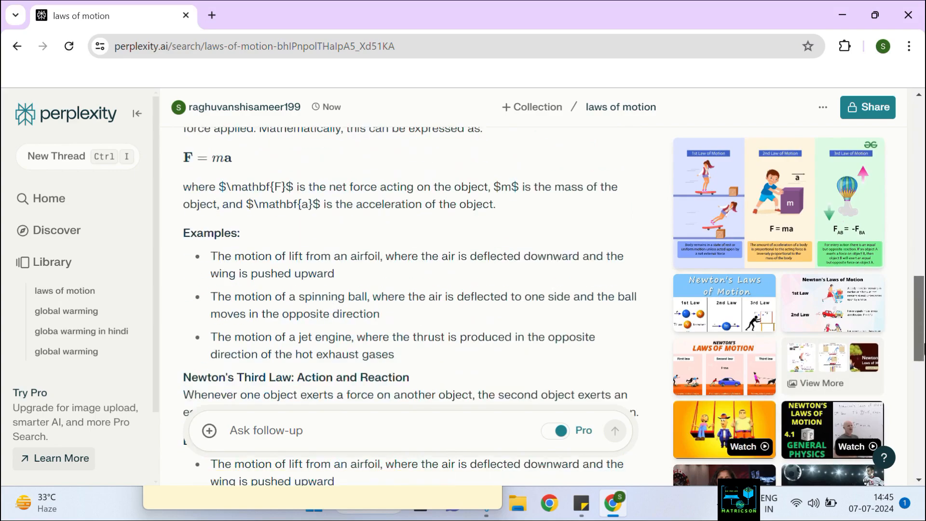
{"action": "scroll", "coordinate": [873, 307], "scroll_direction": "up", "scroll_amount": 3}
{"action": "scroll", "coordinate": [874, 308], "scroll_direction": "down", "scroll_amount": 3}
{"action": "scroll", "coordinate": [868, 309], "scroll_direction": "up", "scroll_amount": 10}
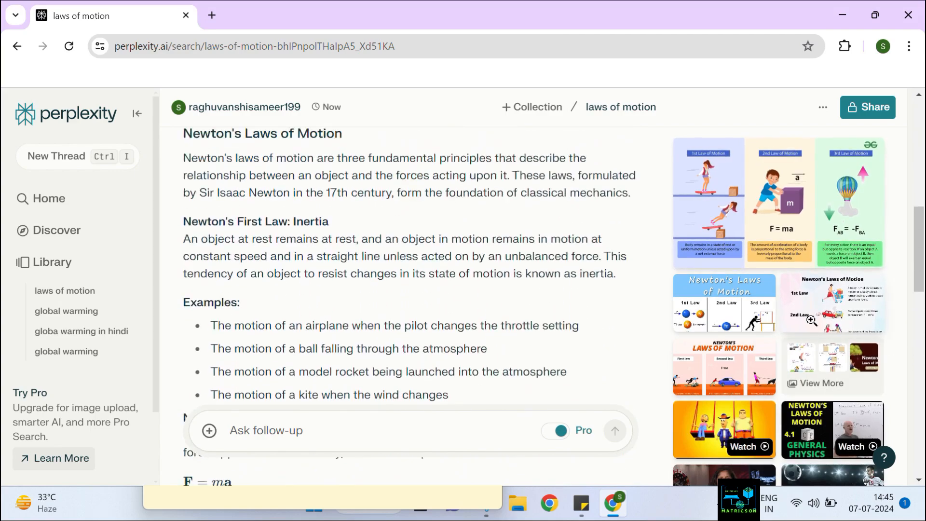
{"action": "scroll", "coordinate": [748, 309], "scroll_direction": "up", "scroll_amount": 3}
{"action": "scroll", "coordinate": [700, 357], "scroll_direction": "down", "scroll_amount": 15}
{"action": "scroll", "coordinate": [463, 258], "scroll_direction": "up", "scroll_amount": 10}
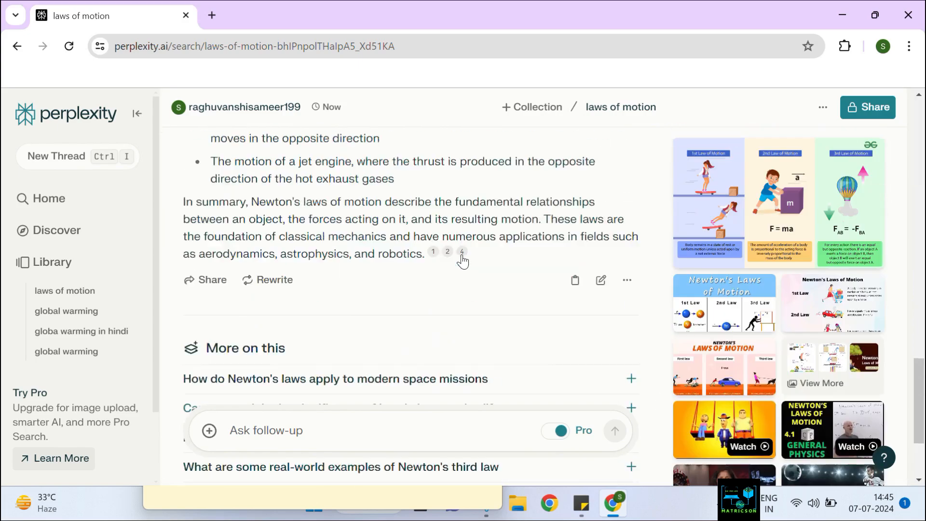
{"action": "scroll", "coordinate": [463, 255], "scroll_direction": "up", "scroll_amount": 10}
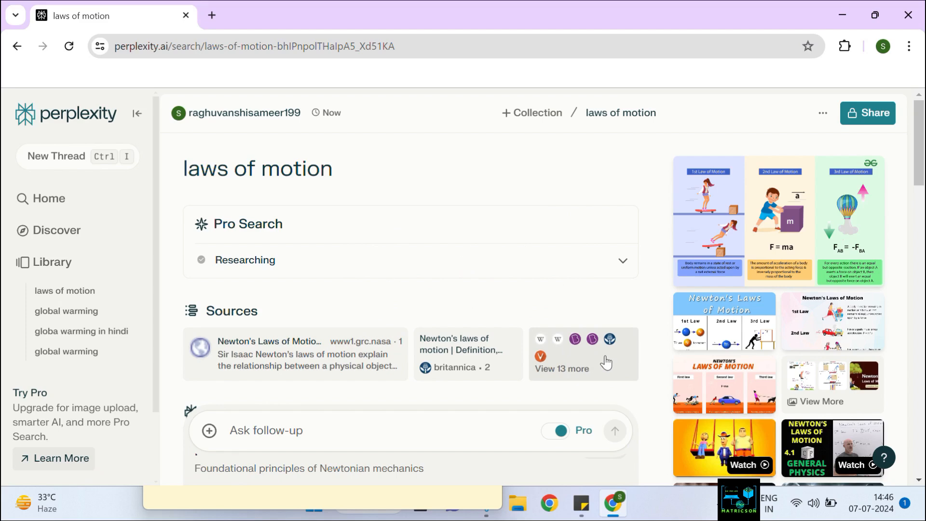
{"action": "scroll", "coordinate": [499, 283], "scroll_direction": "down", "scroll_amount": 7}
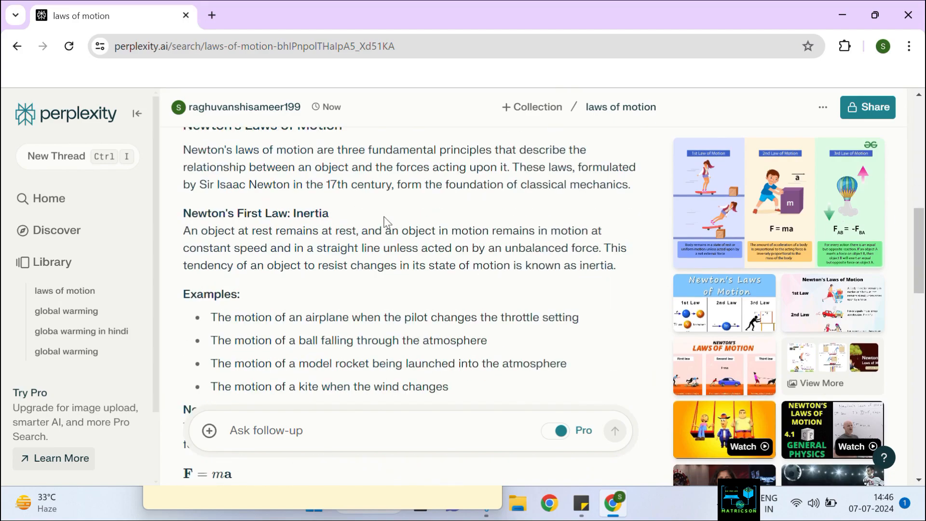
{"action": "scroll", "coordinate": [372, 212], "scroll_direction": "down", "scroll_amount": 12}
{"action": "scroll", "coordinate": [382, 215], "scroll_direction": "down", "scroll_amount": 4}
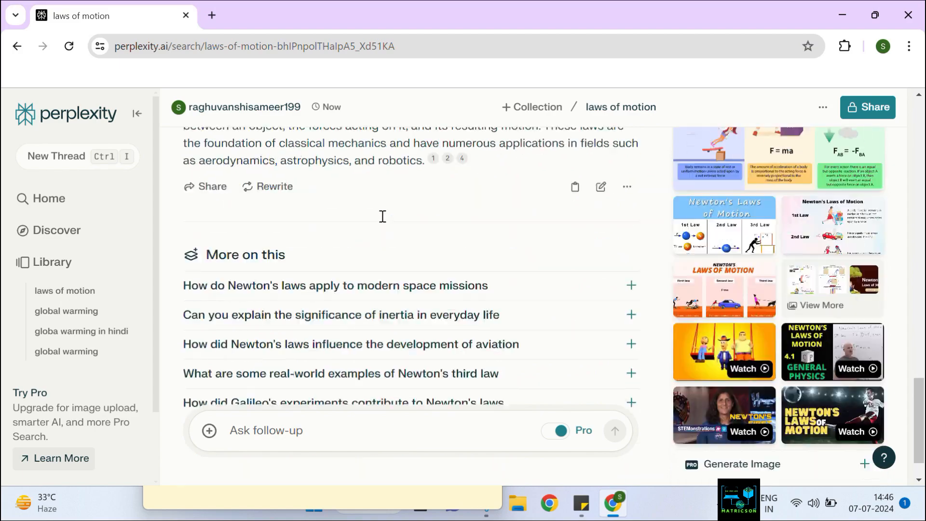
{"action": "scroll", "coordinate": [383, 219], "scroll_direction": "up", "scroll_amount": 12}
{"action": "scroll", "coordinate": [381, 221], "scroll_direction": "up", "scroll_amount": 5}
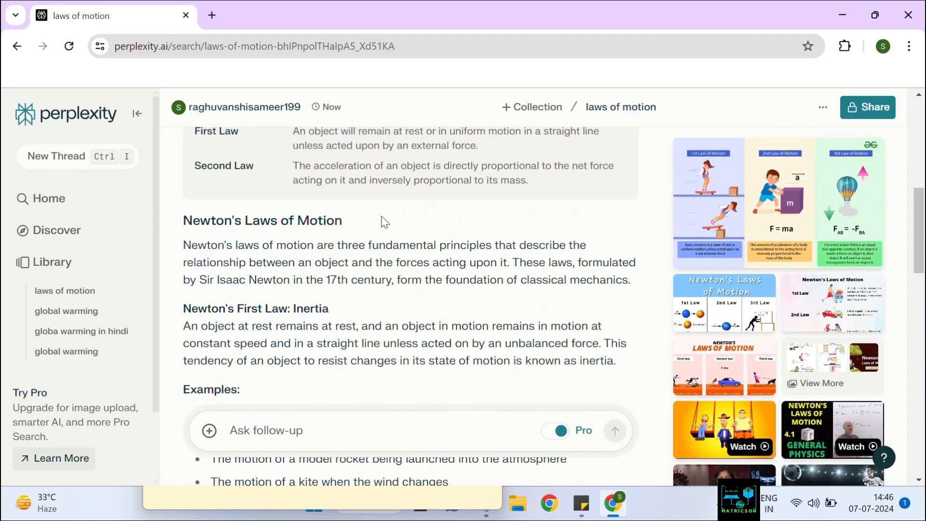
{"action": "scroll", "coordinate": [382, 220], "scroll_direction": "down", "scroll_amount": 5}
{"action": "scroll", "coordinate": [383, 220], "scroll_direction": "down", "scroll_amount": 4}
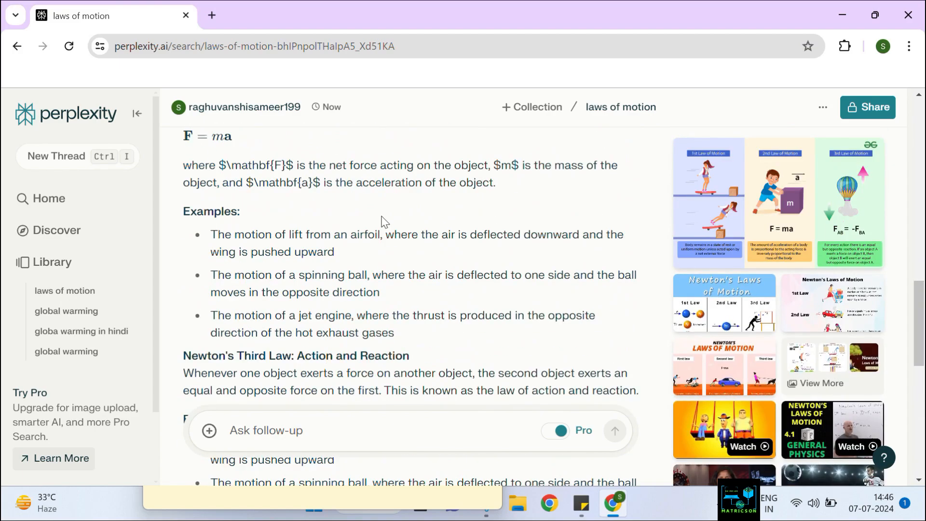
- Ask the follow-up question "laws motion in hindi" in the same thread
{"action": "scroll", "coordinate": [384, 222], "scroll_direction": "down", "scroll_amount": 10}
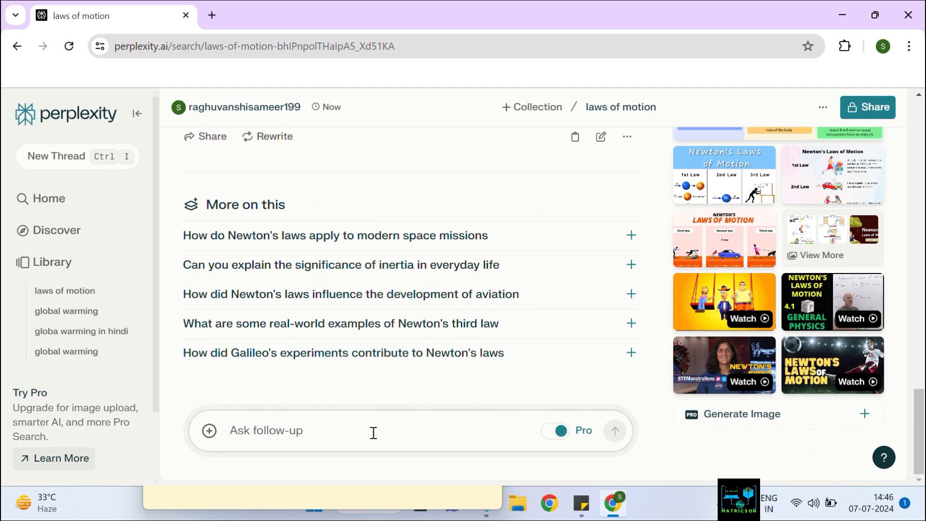
{"action": "type", "text": "laws motion in hindi"}
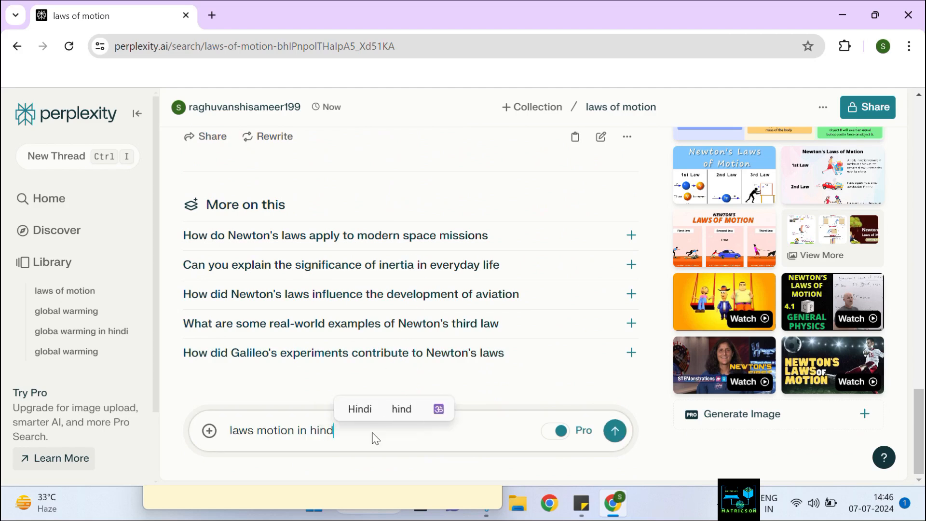
{"action": "left_click", "coordinate": [615, 431]}
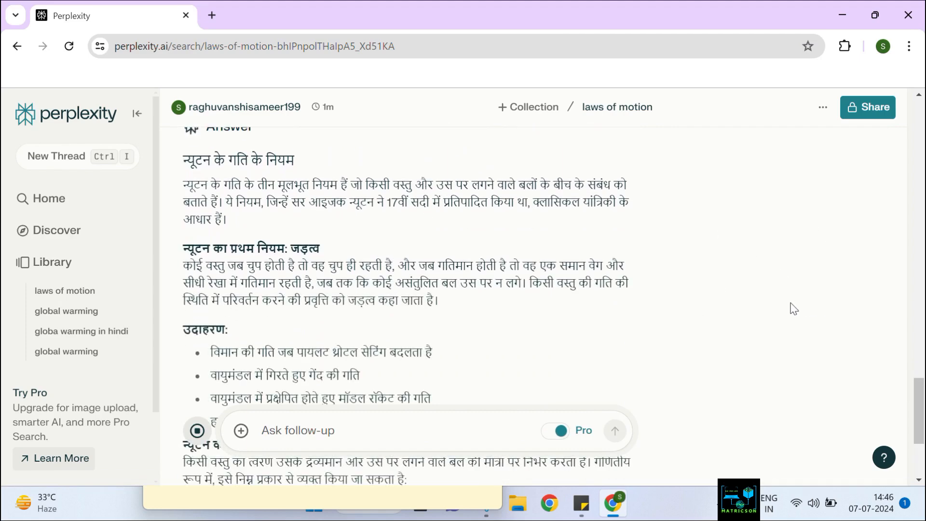
- Search for videos related to the Hindi answer and look back over the thread's answers
{"action": "scroll", "coordinate": [520, 279], "scroll_direction": "up", "scroll_amount": 10}
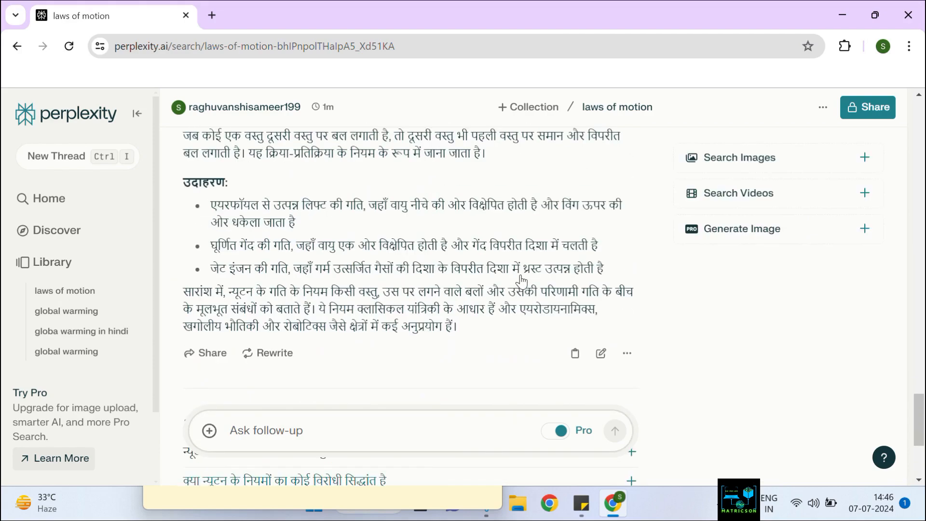
{"action": "left_click", "coordinate": [867, 202]}
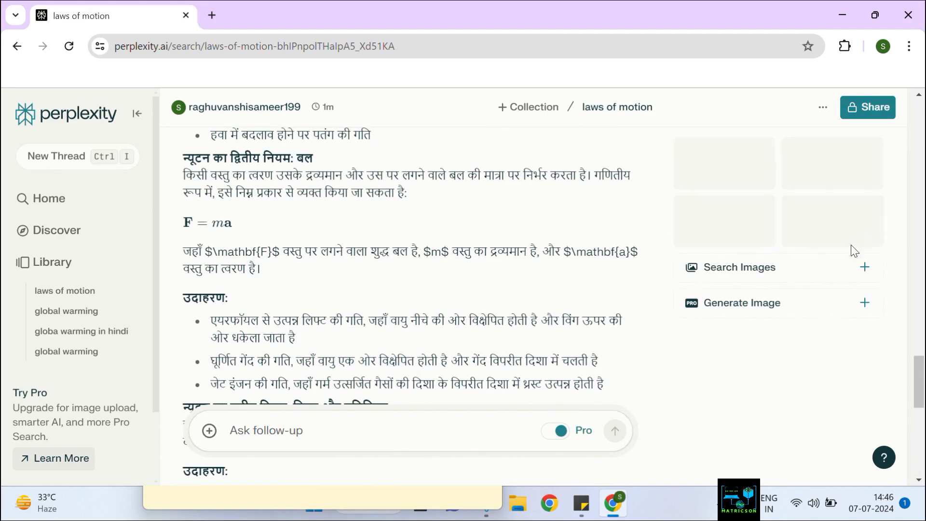
{"action": "scroll", "coordinate": [735, 353], "scroll_direction": "up", "scroll_amount": 2}
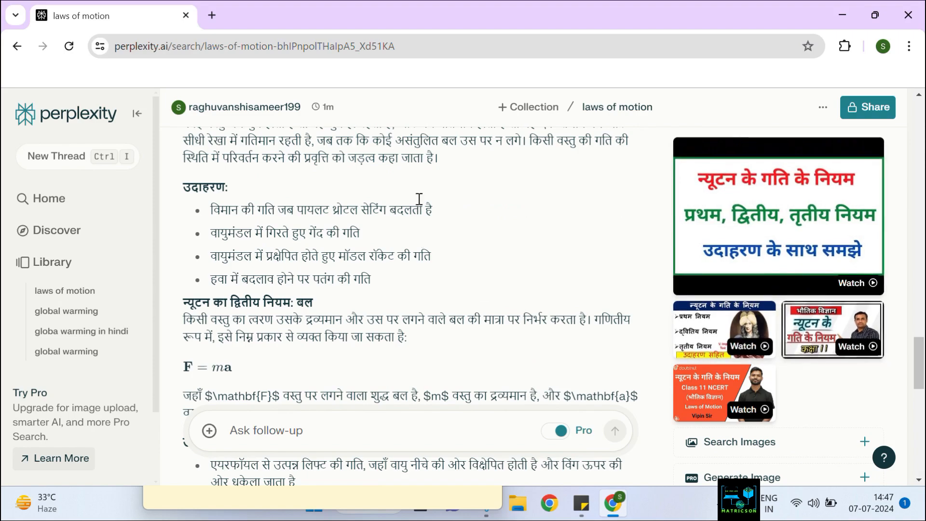
{"action": "scroll", "coordinate": [326, 260], "scroll_direction": "up", "scroll_amount": 20}
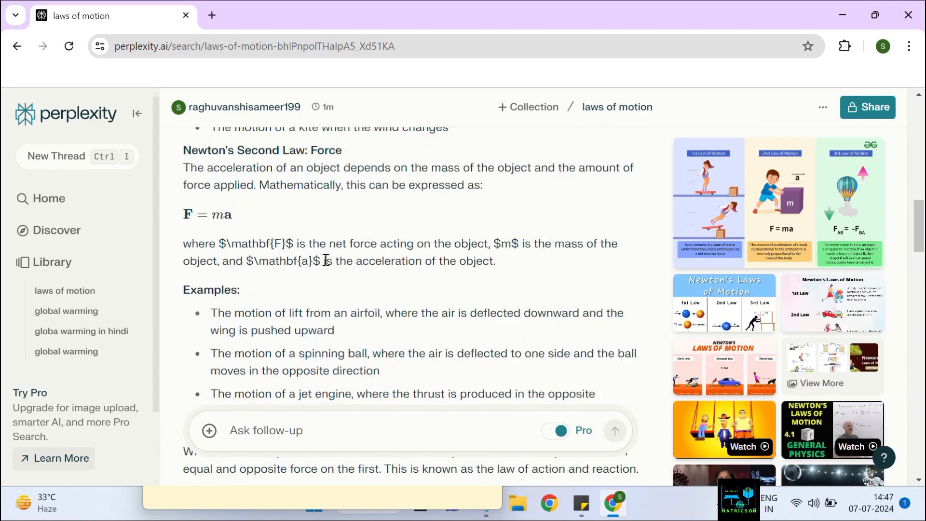